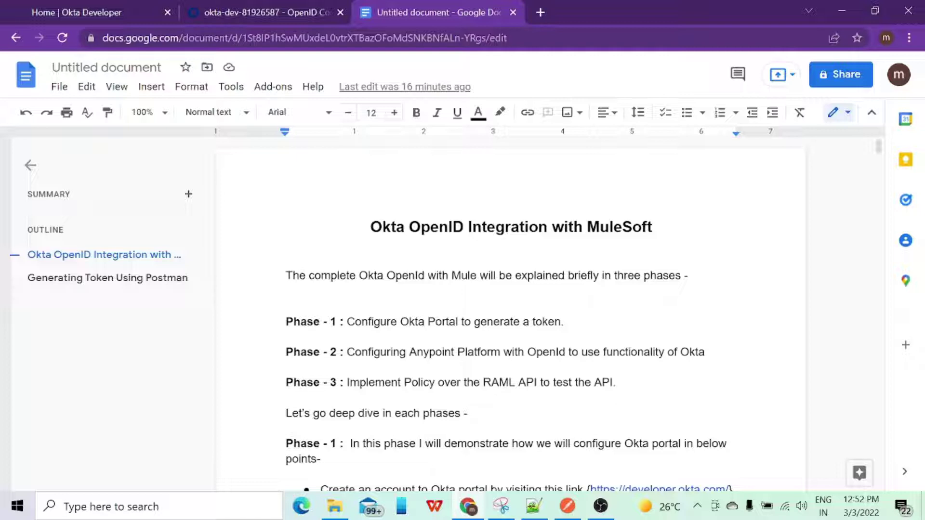
Read the three-phase overview and the first Phase 1 instructions in the Okta OpenID integration document
scroll(510, 313, down, 3)
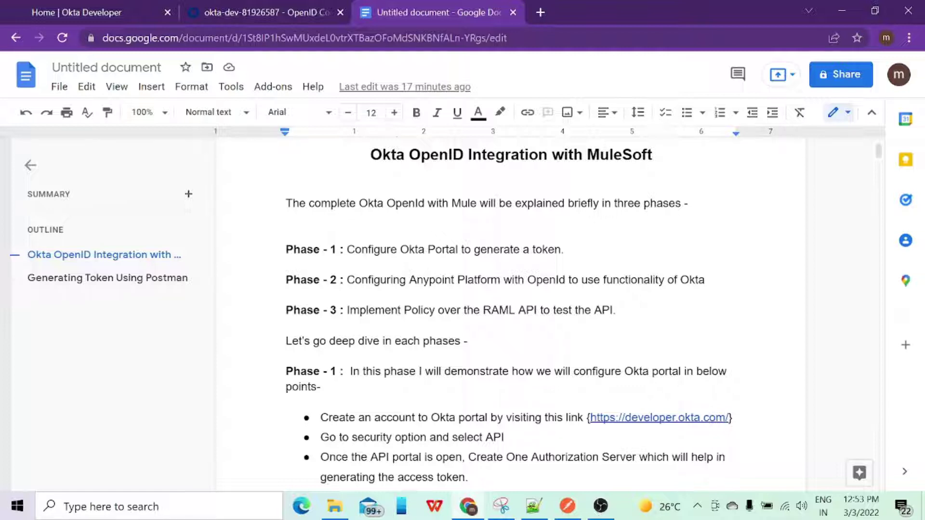
scroll(511, 313, down, 2)
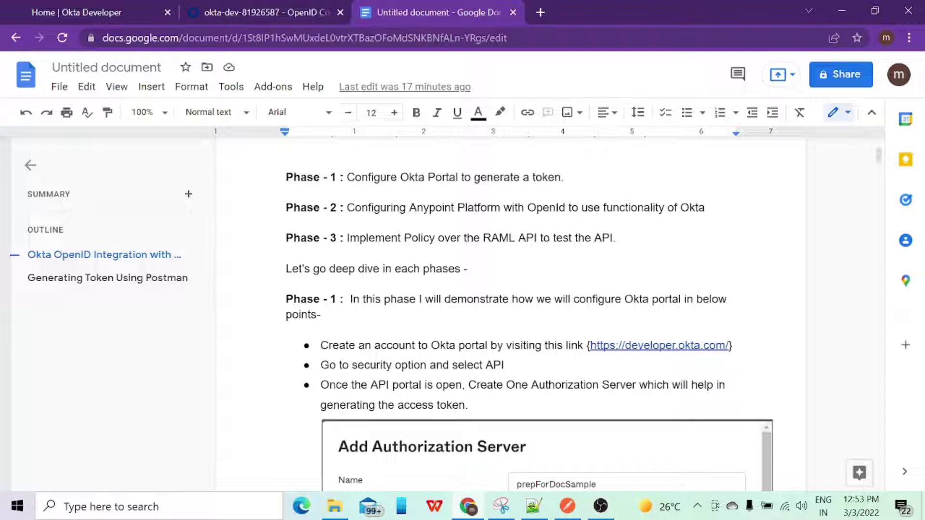
scroll(511, 313, down, 1)
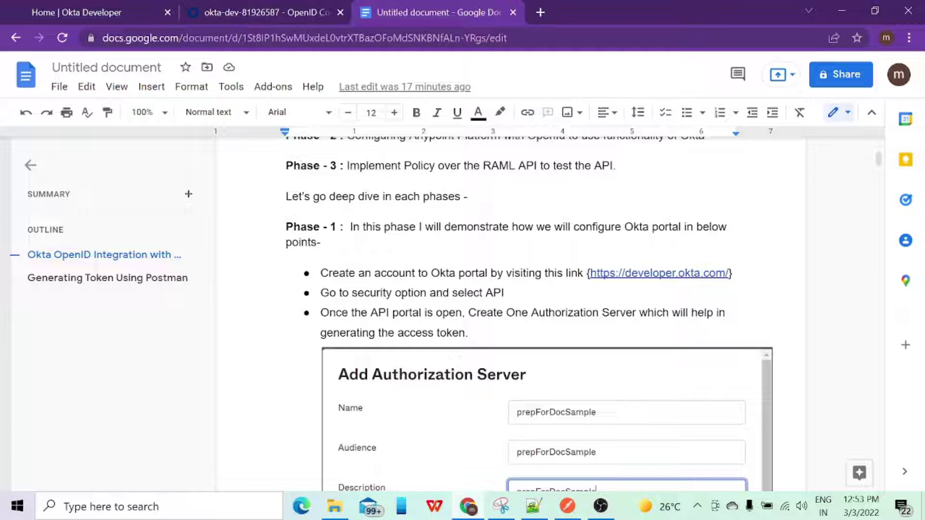
Close the testingForDoc application page in the Okta admin console and open a blank browser tab
click(267, 9)
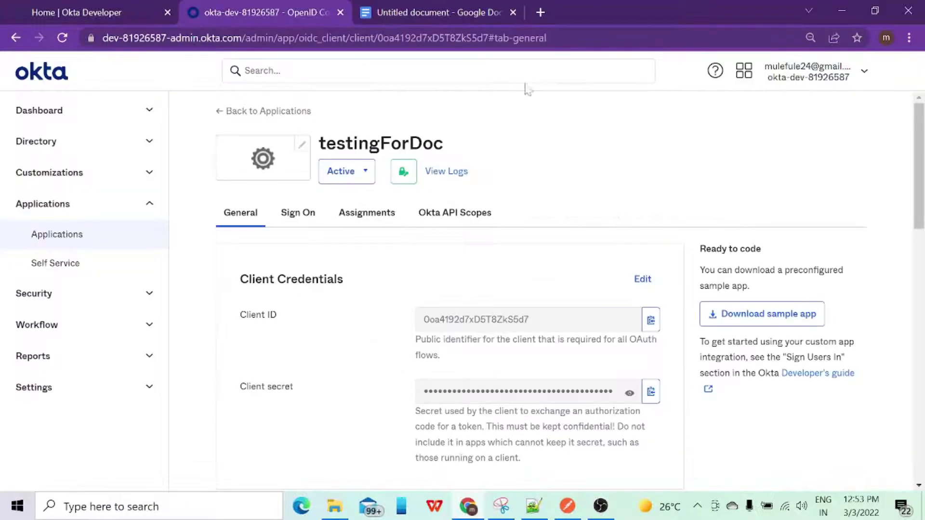
click(340, 13)
click(368, 13)
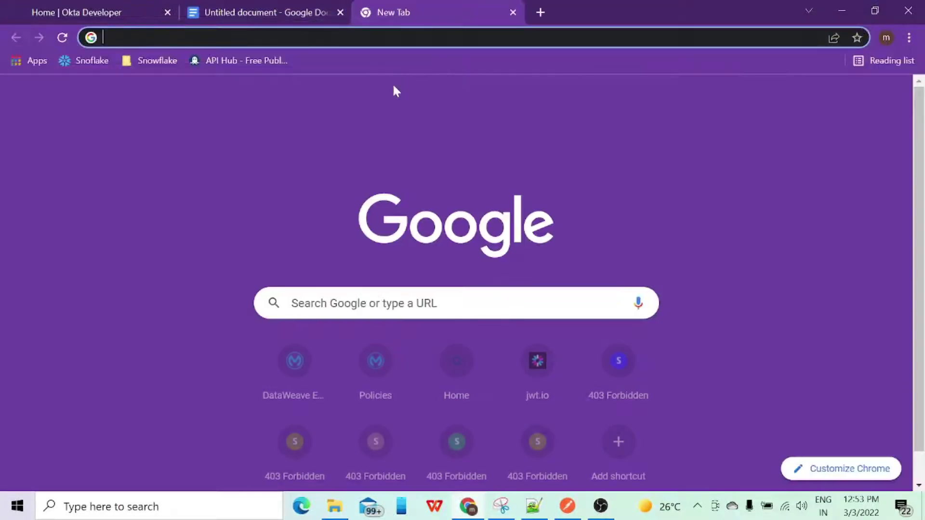
click(284, 20)
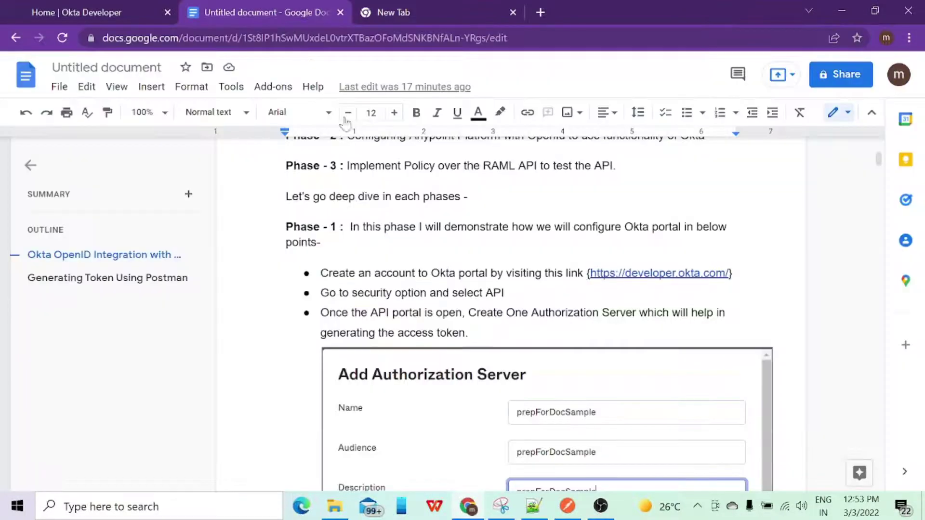
drag(590, 274, 725, 273)
key(ctrl+c)
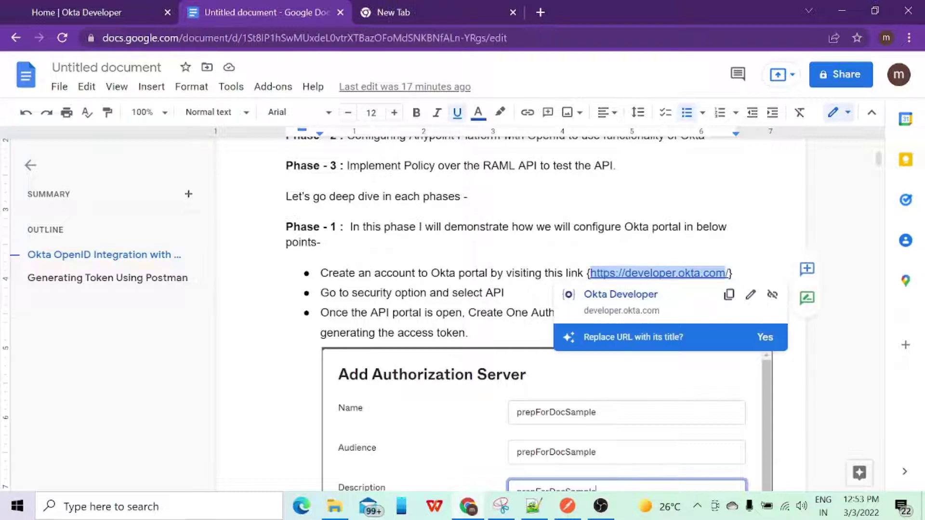
click(441, 14)
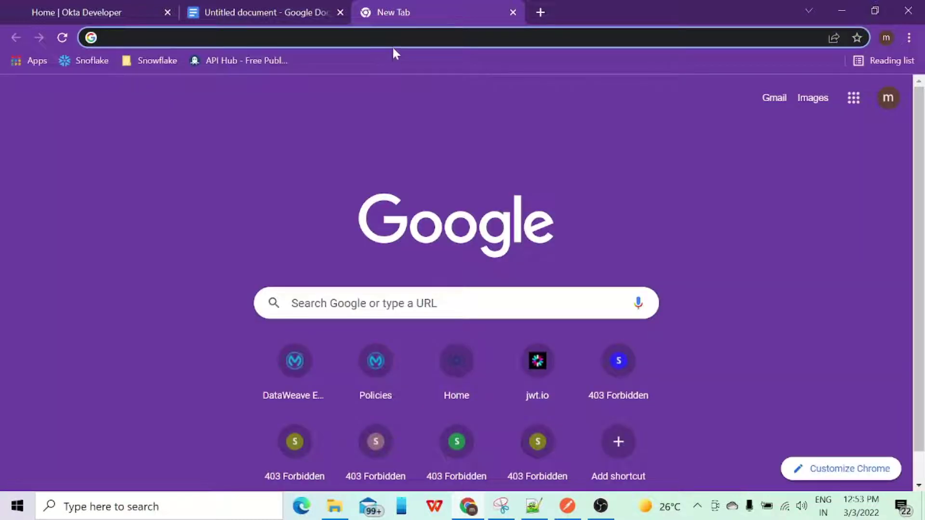
click(392, 43)
key(ctrl+v)
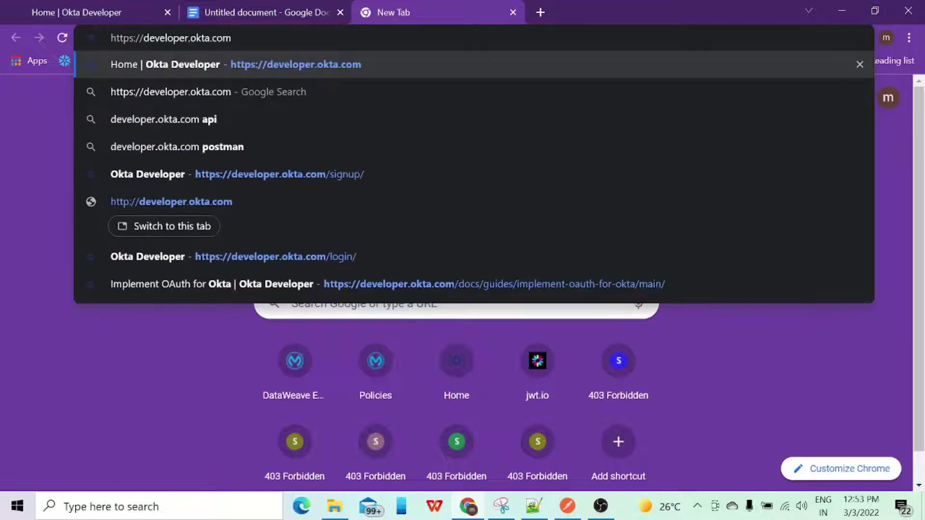
key(Return)
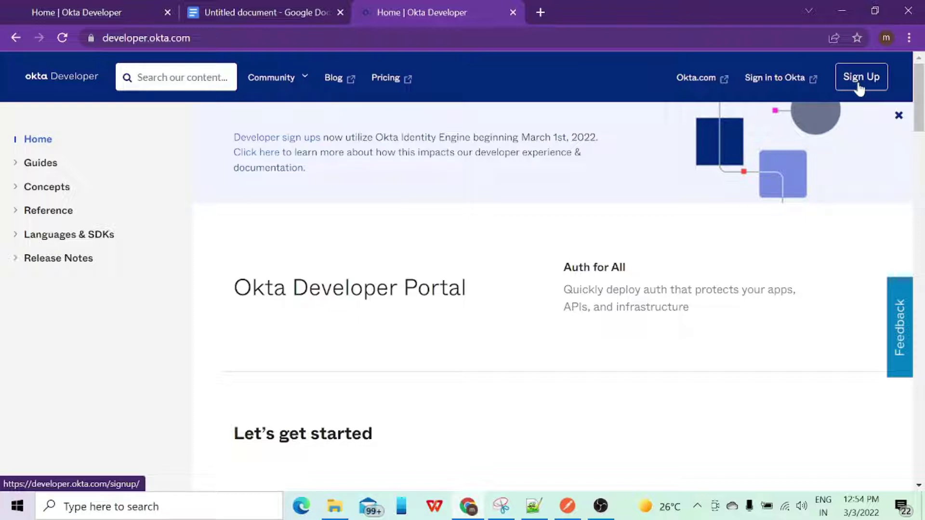
Sign in to Okta by continuing with Google, and close the leftover Okta Developer home page
click(790, 80)
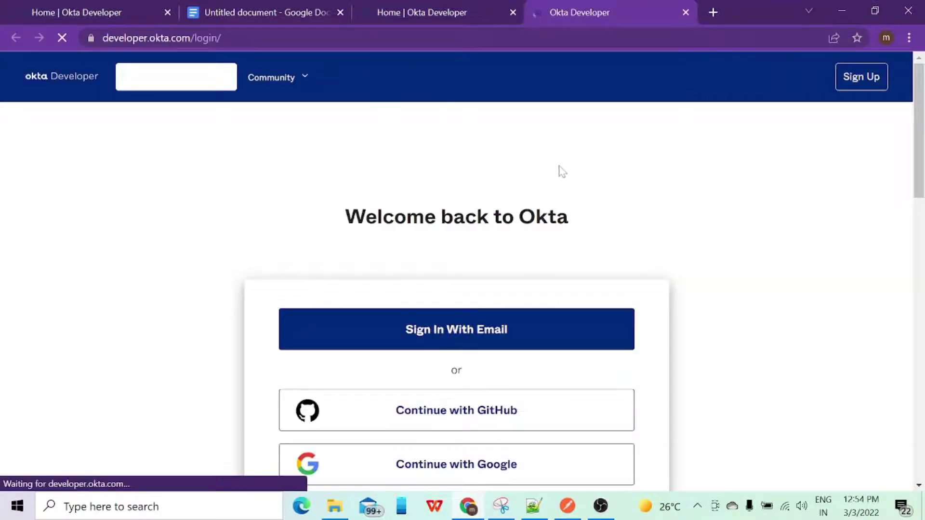
scroll(560, 171, down, 5)
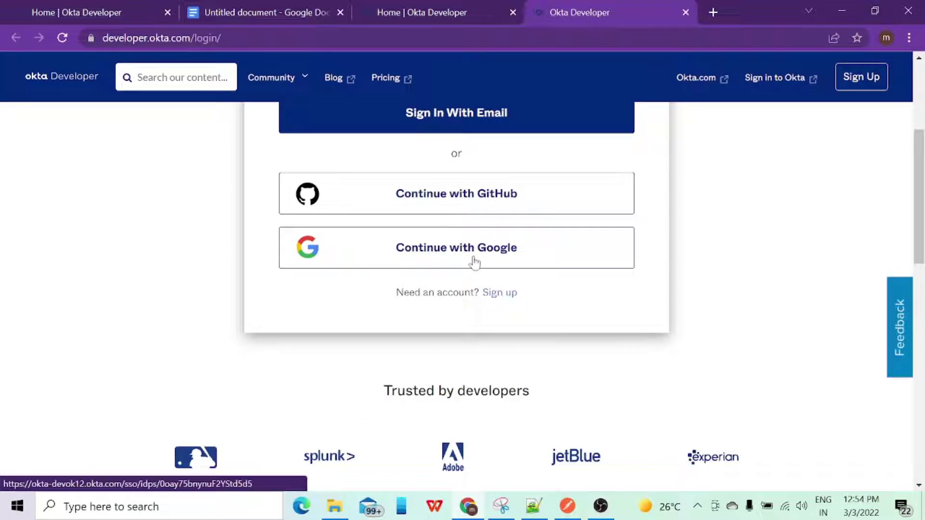
click(474, 263)
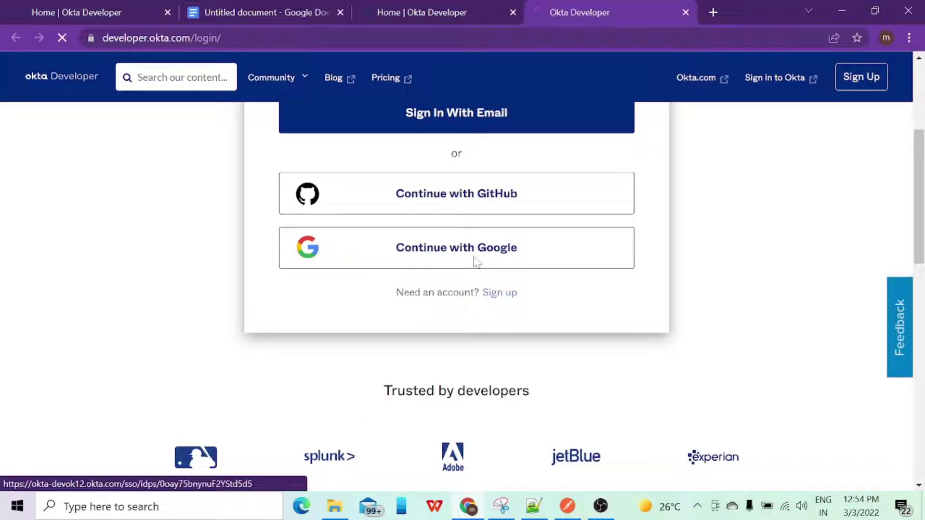
click(513, 13)
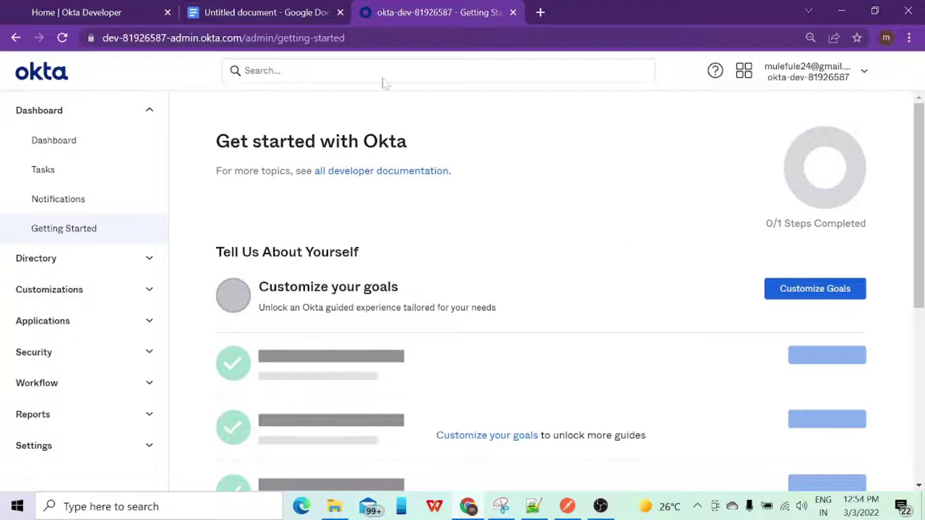
Check the document's instructions, then open the API page under Security in the Okta admin console
click(265, 5)
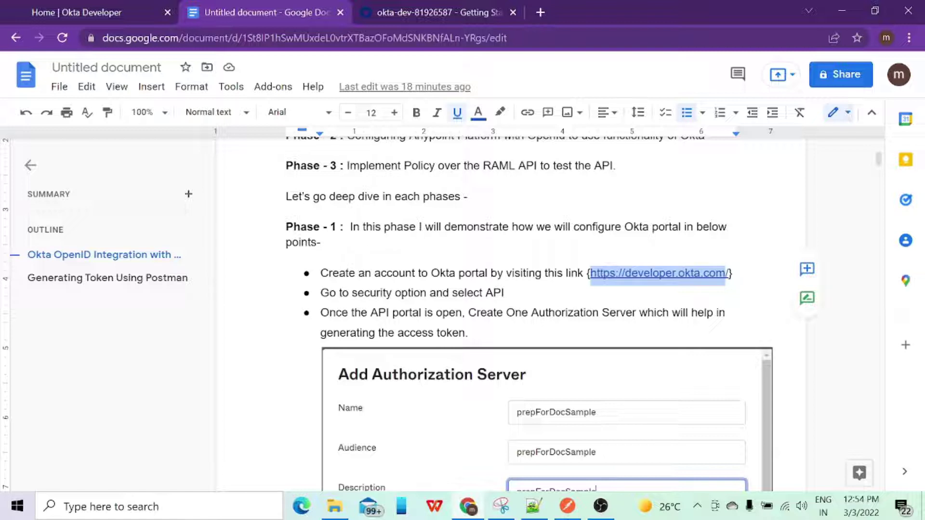
click(437, 14)
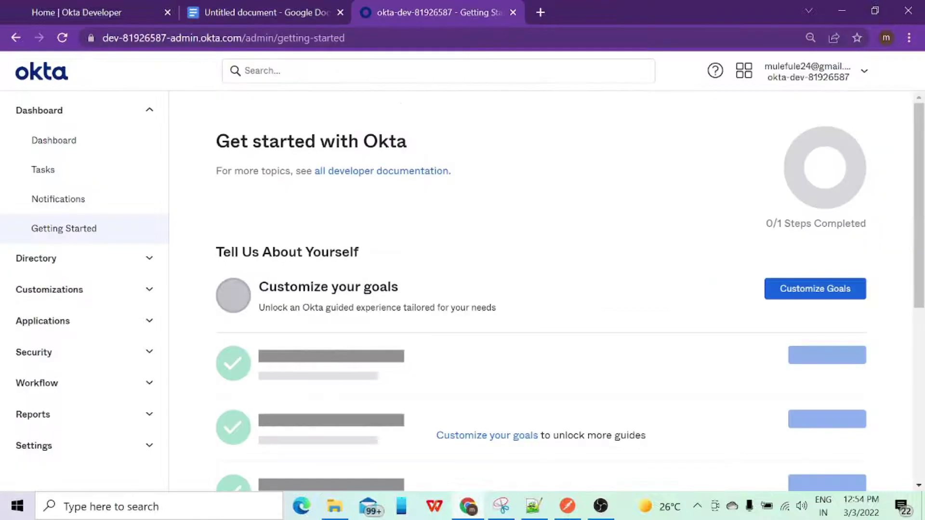
click(34, 352)
scroll(62, 357, down, 4)
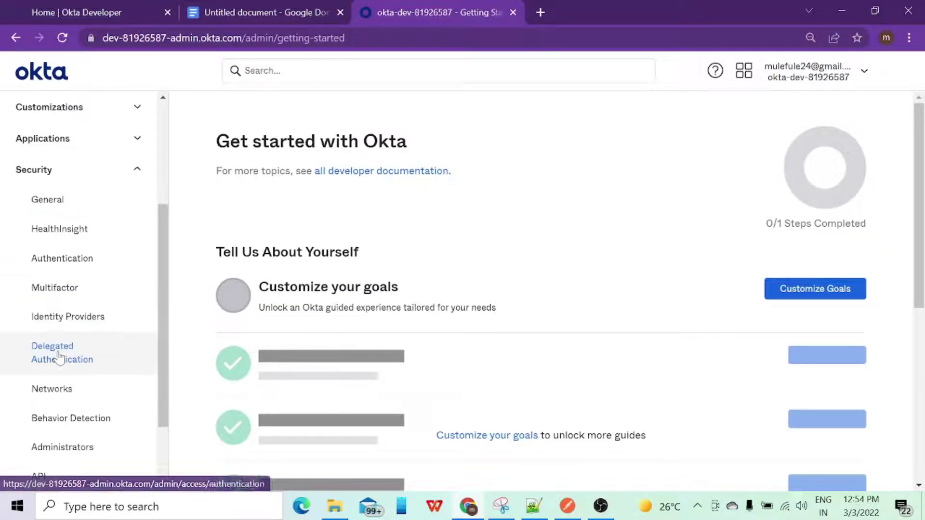
scroll(63, 240, down, 2)
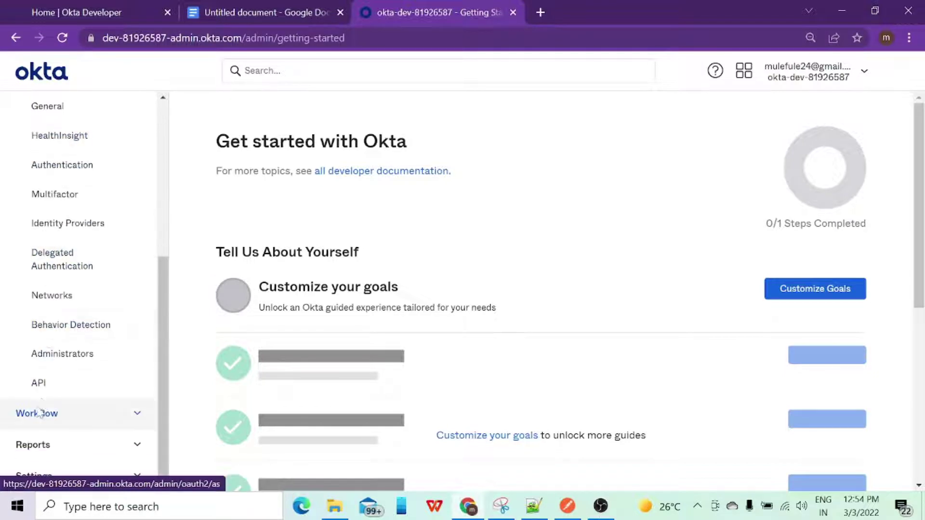
click(43, 388)
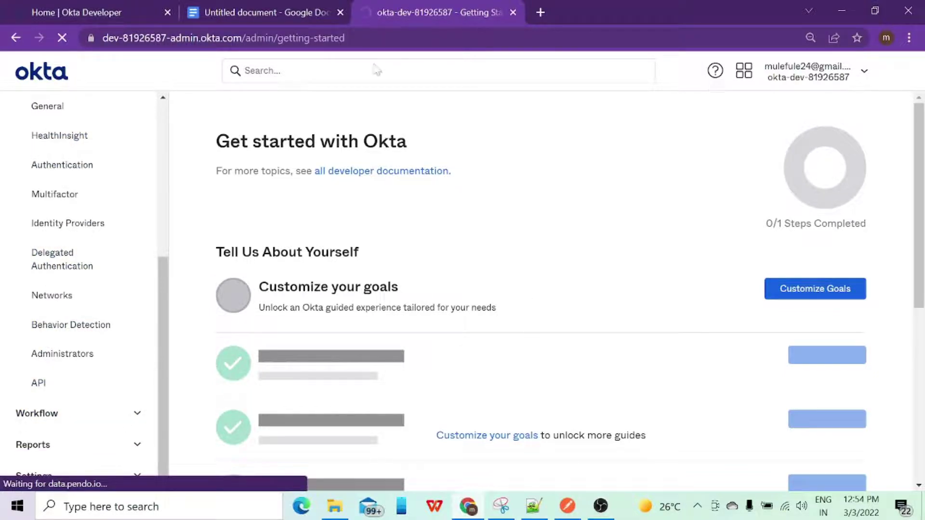
Review the document's Add Authorization Server example and scope instructions alongside Okta's list of authorization servers
click(289, 12)
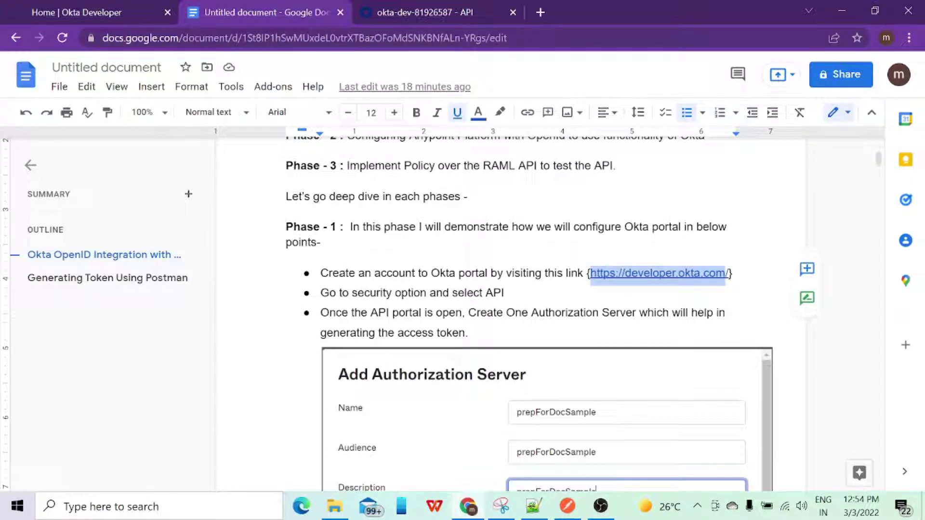
scroll(668, 284, down, 2)
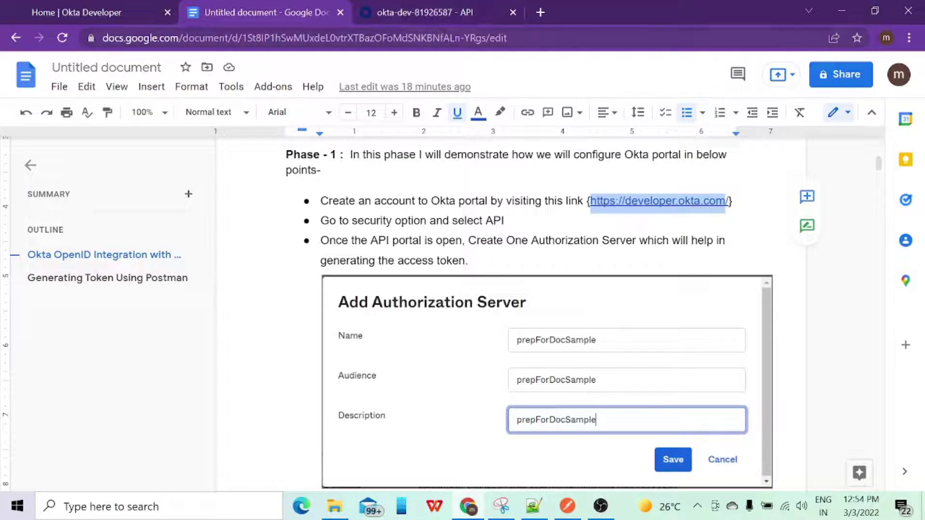
click(429, 7)
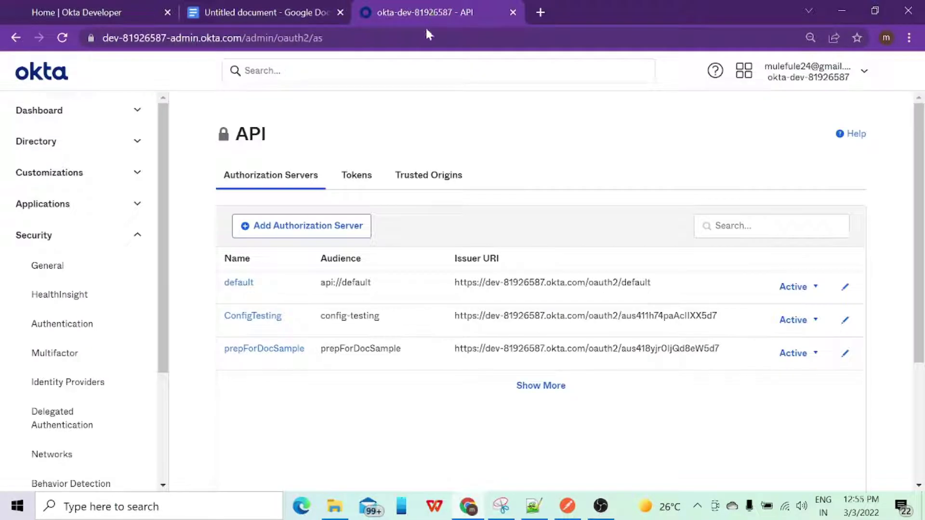
click(283, 10)
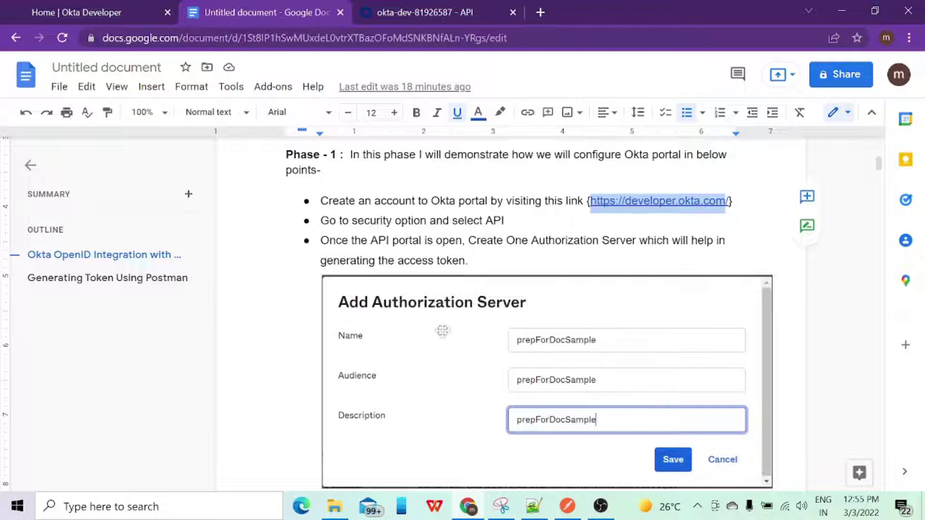
scroll(367, 325, down, 3)
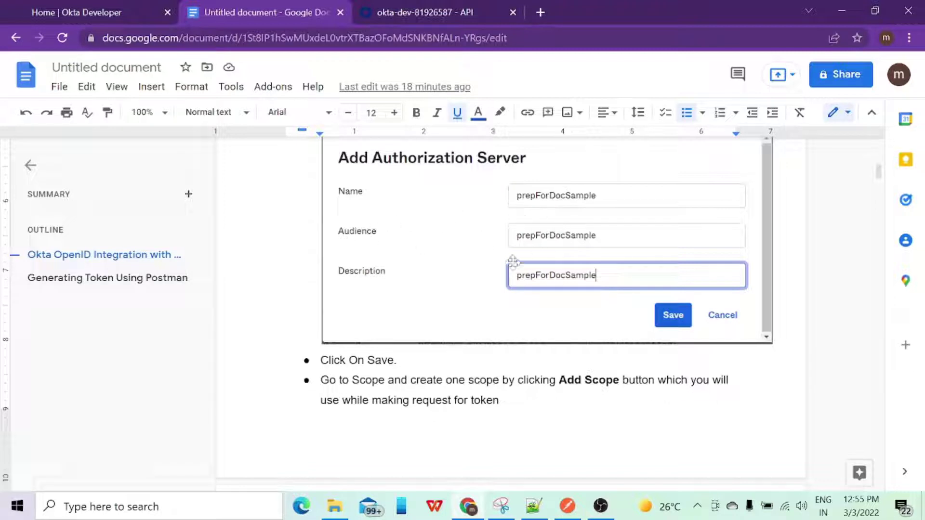
Open the prepForDocSample authorization server in Okta and review its settings
click(410, 12)
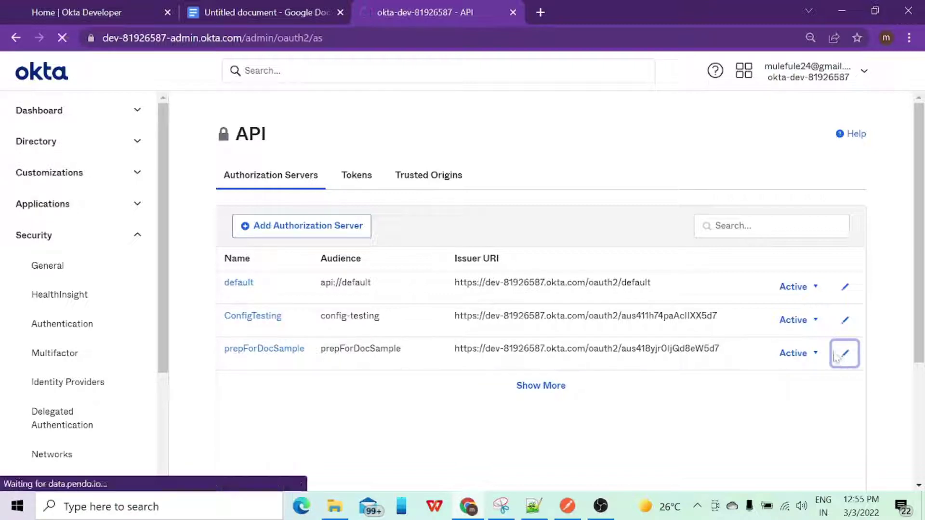
click(279, 352)
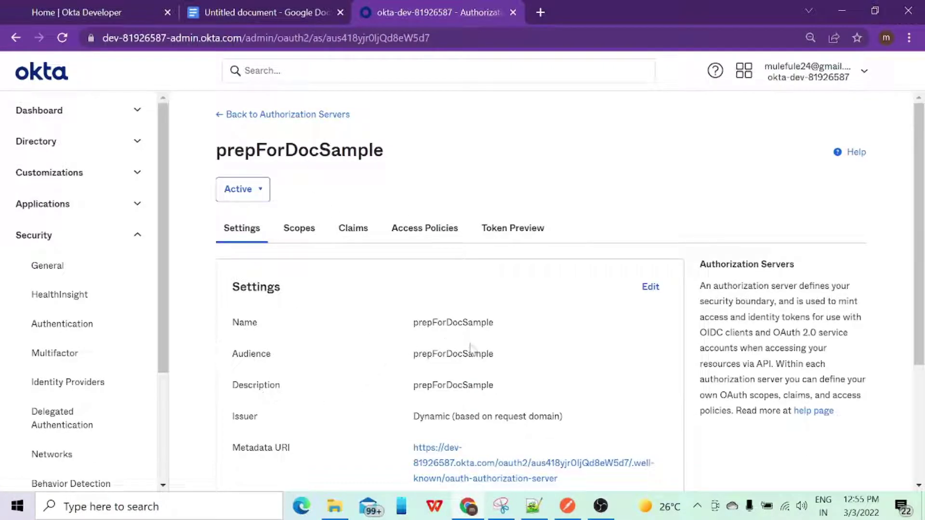
scroll(465, 330, down, 1)
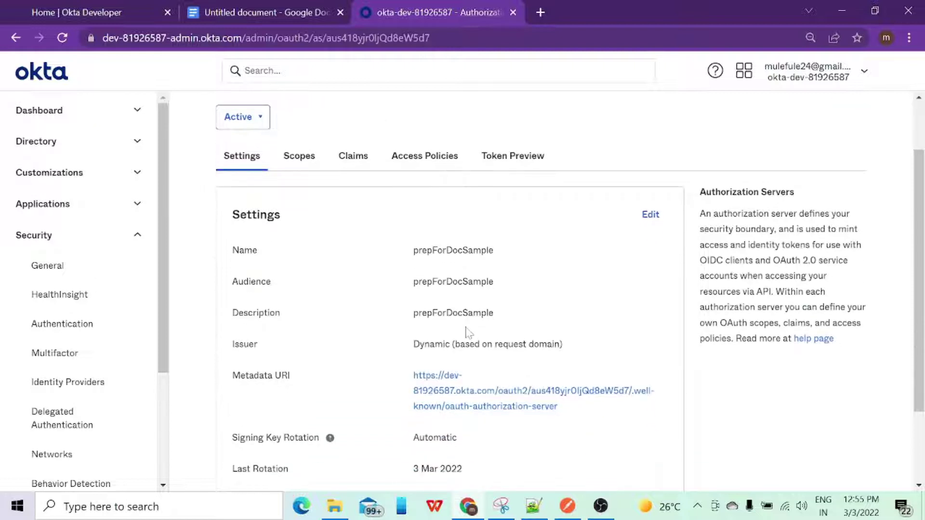
scroll(465, 325, up, 1)
scroll(406, 336, down, 1)
scroll(597, 289, down, 1)
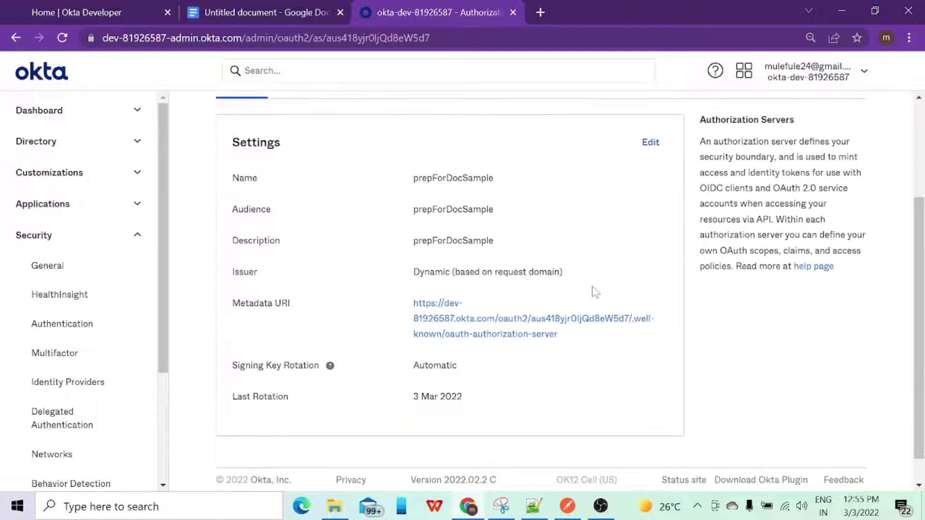
scroll(593, 291, up, 1)
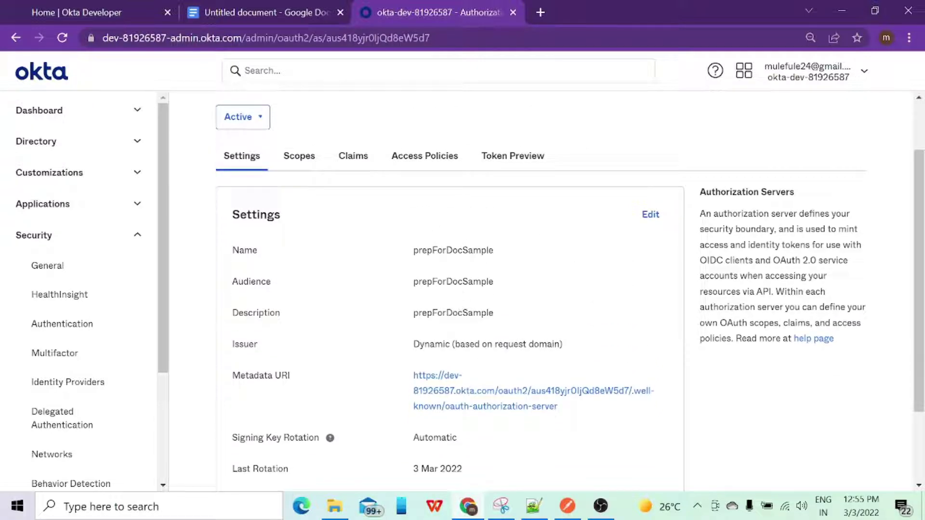
Start adding a scope to the prepForDocSample server, consulting the document for the scope details
click(299, 162)
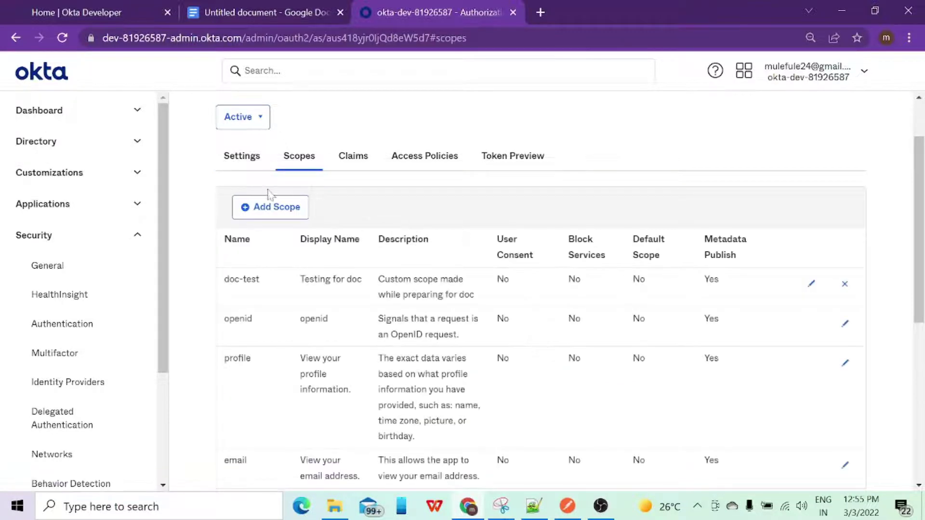
click(271, 212)
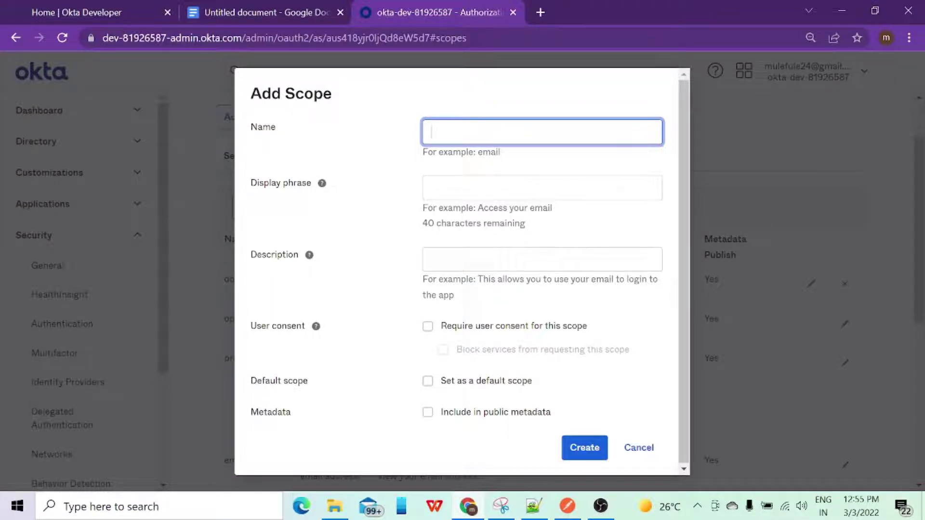
click(269, 12)
scroll(544, 238, down, 4)
scroll(511, 313, down, 5)
click(409, 18)
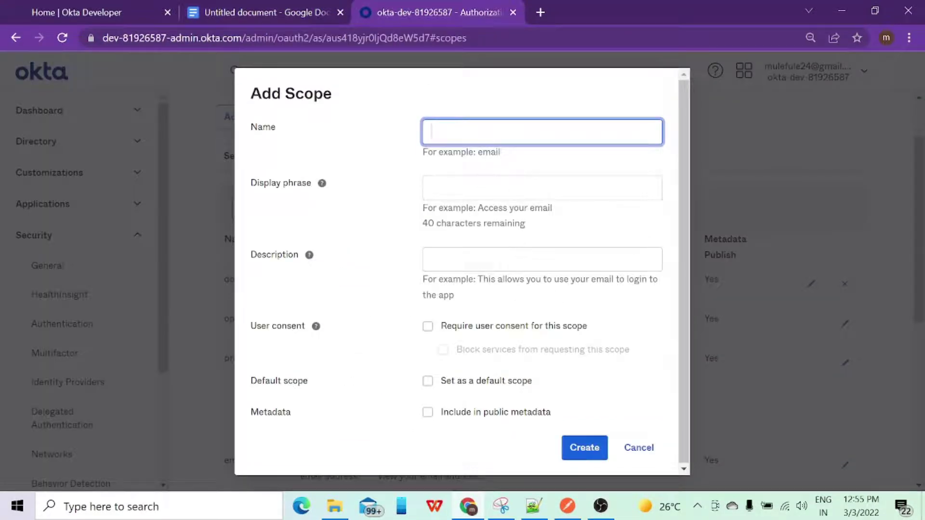
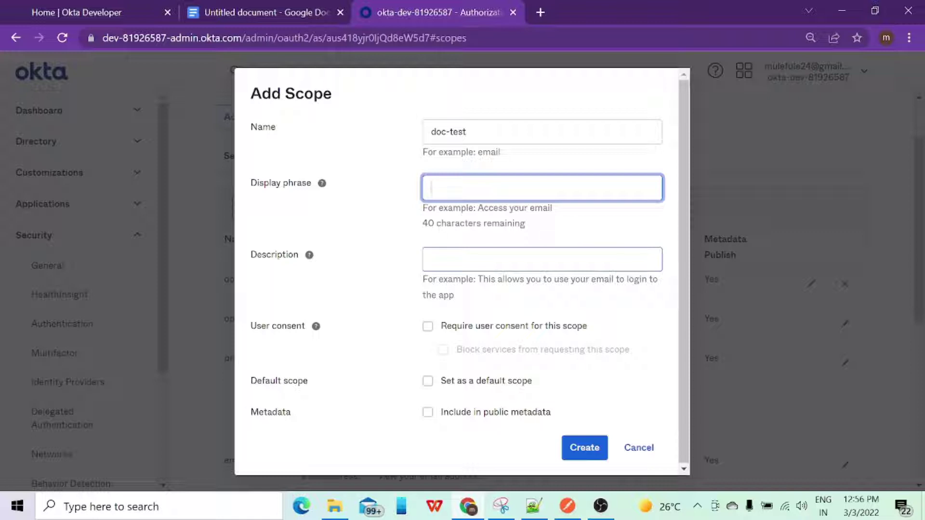
Try filling in the new scope with display phrase and description doc-test and inclusion in public metadata, and discard it
text(doc-t)
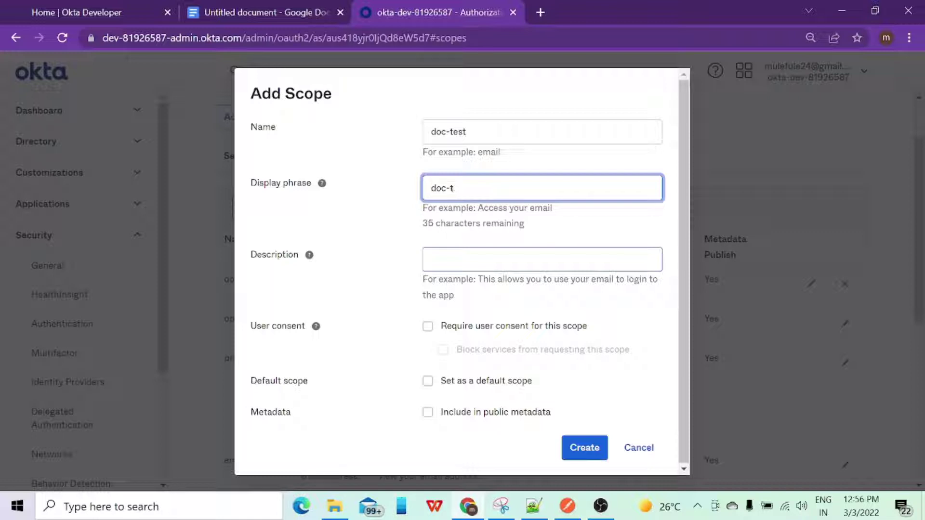
text(est)
click(542, 260)
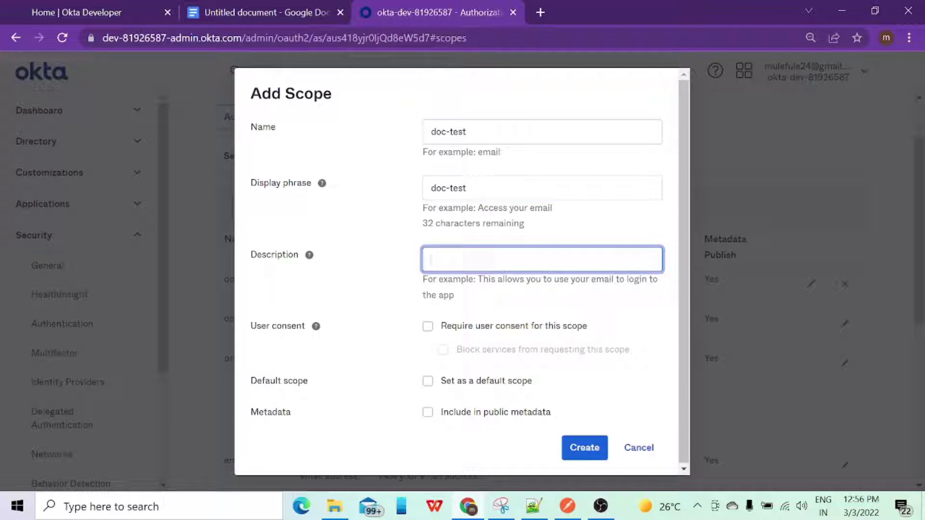
text(doc-test)
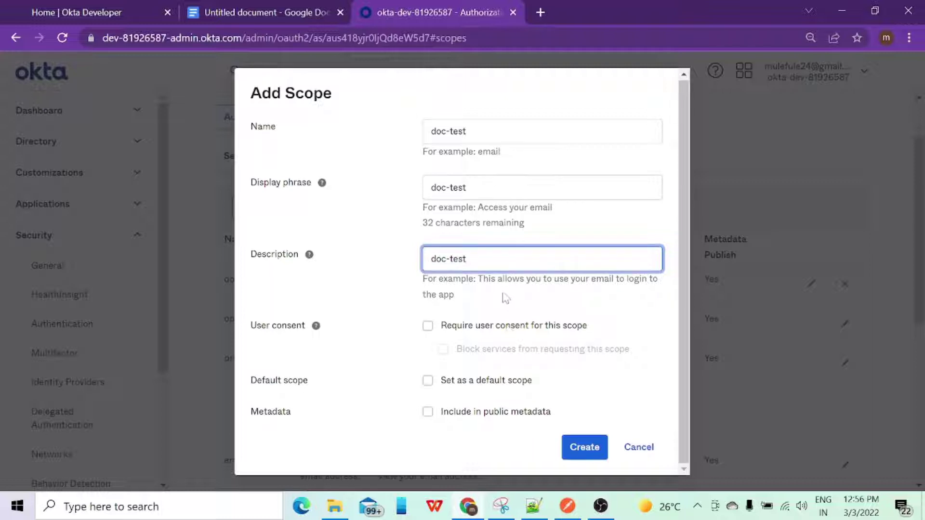
click(428, 412)
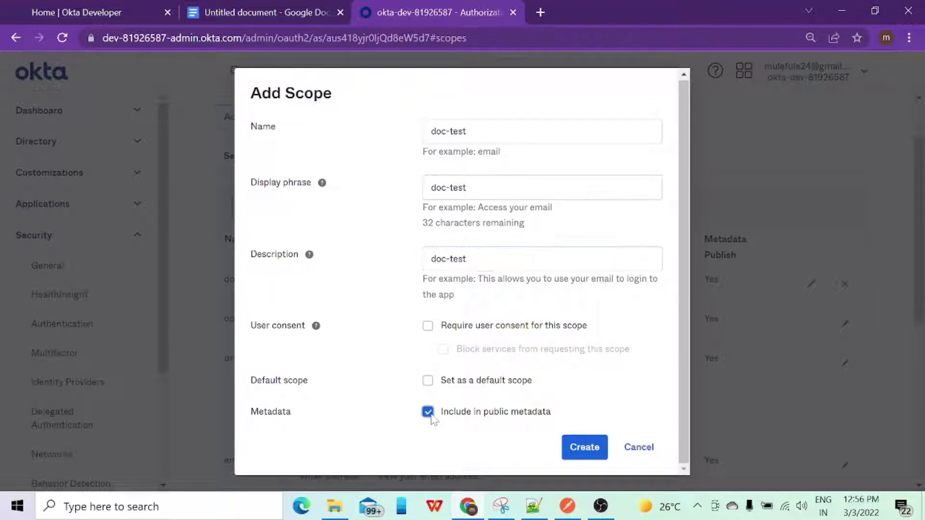
click(644, 447)
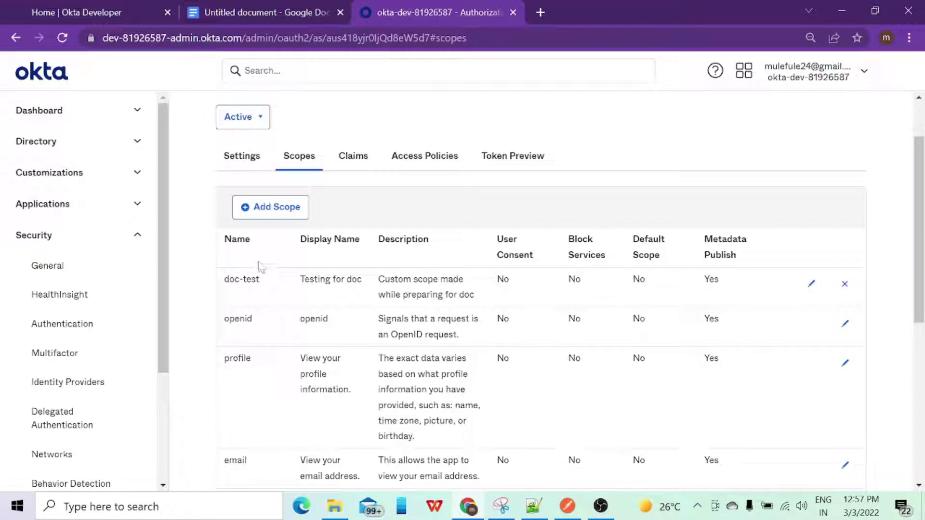
Review the existing doc-test scope's settings without changing them, and open the authorization server's access policies
click(812, 285)
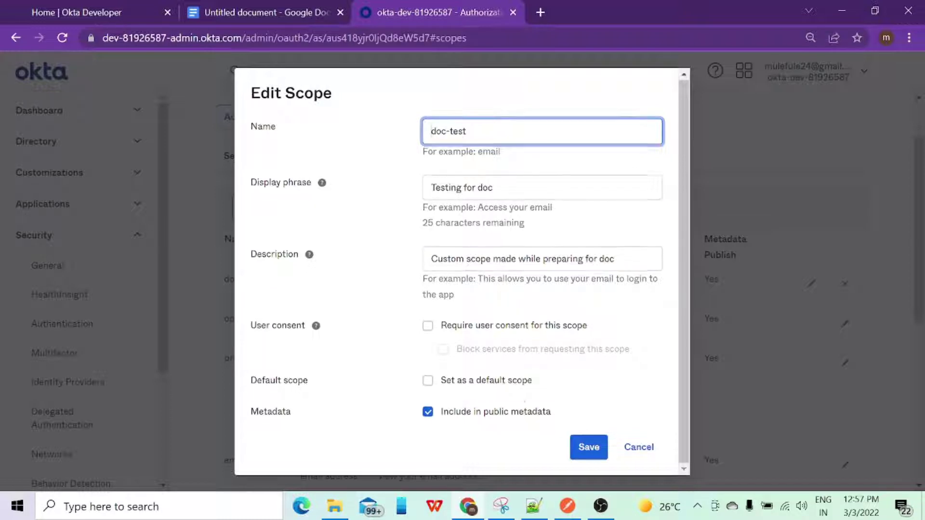
click(639, 449)
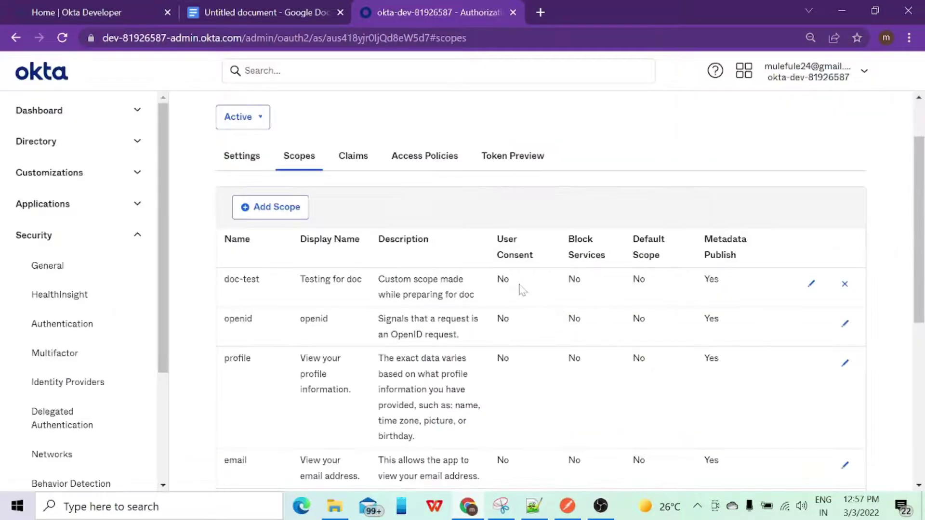
click(406, 159)
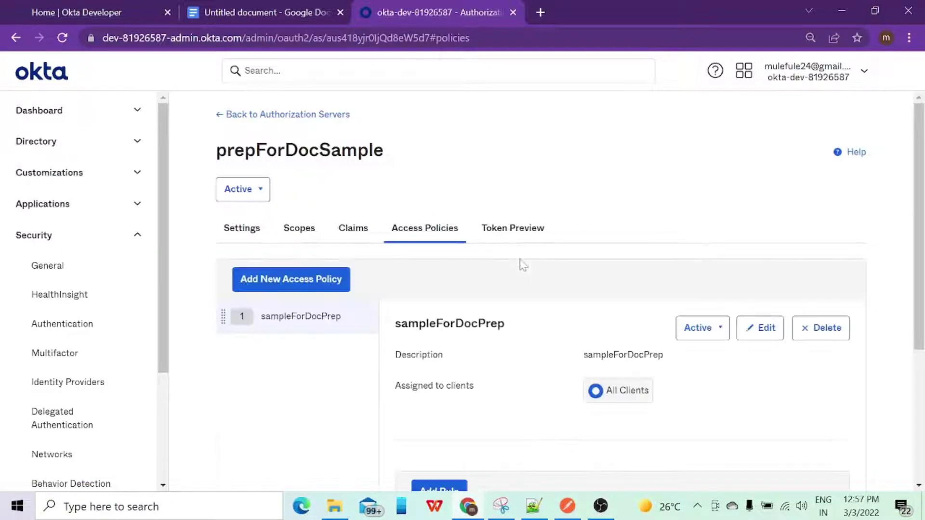
Start a new access policy, try assigning it to specific clients and back to all clients, and discard it
click(309, 282)
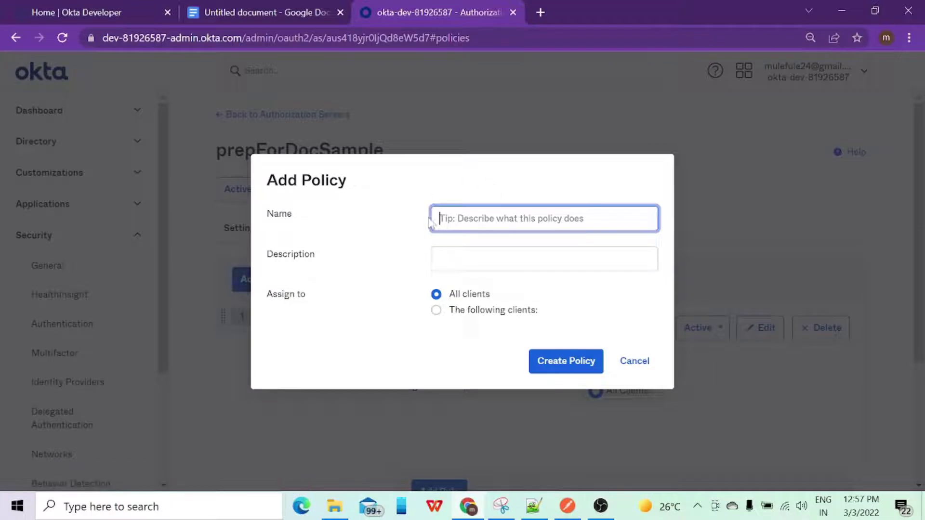
click(436, 310)
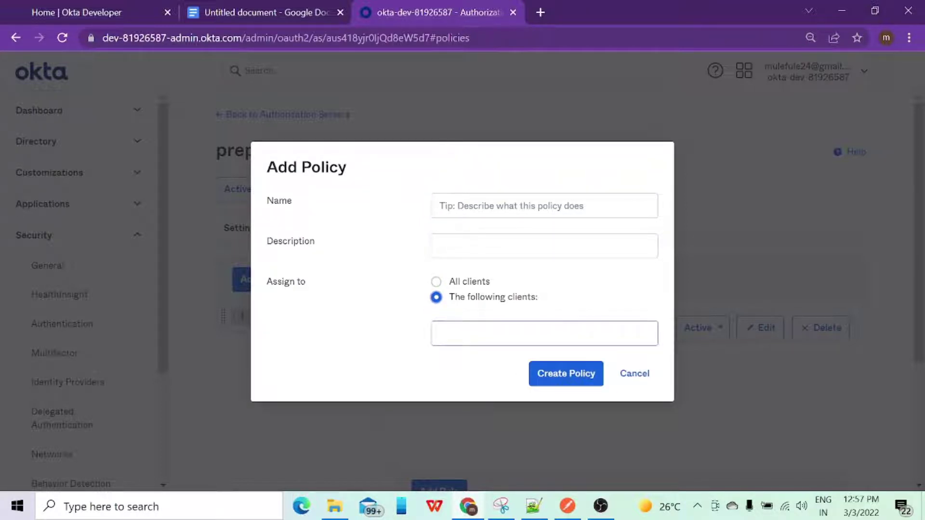
click(436, 284)
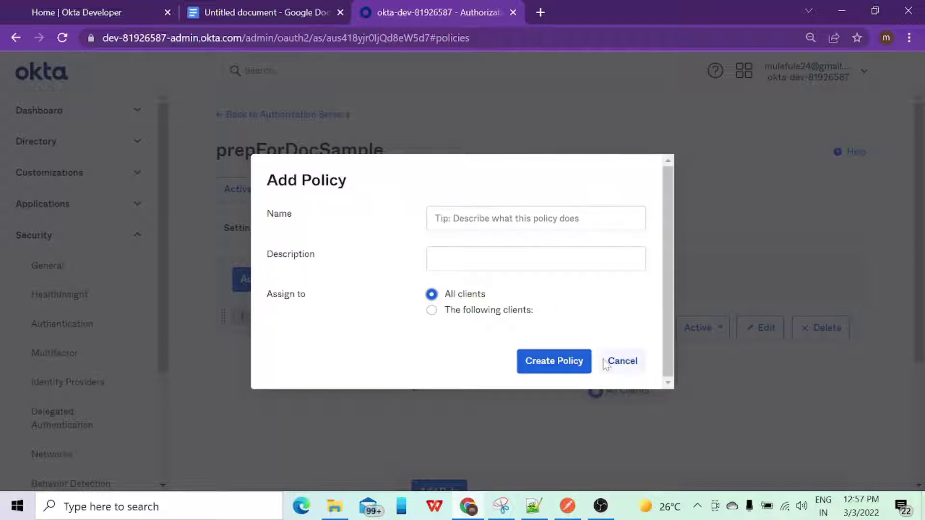
click(621, 362)
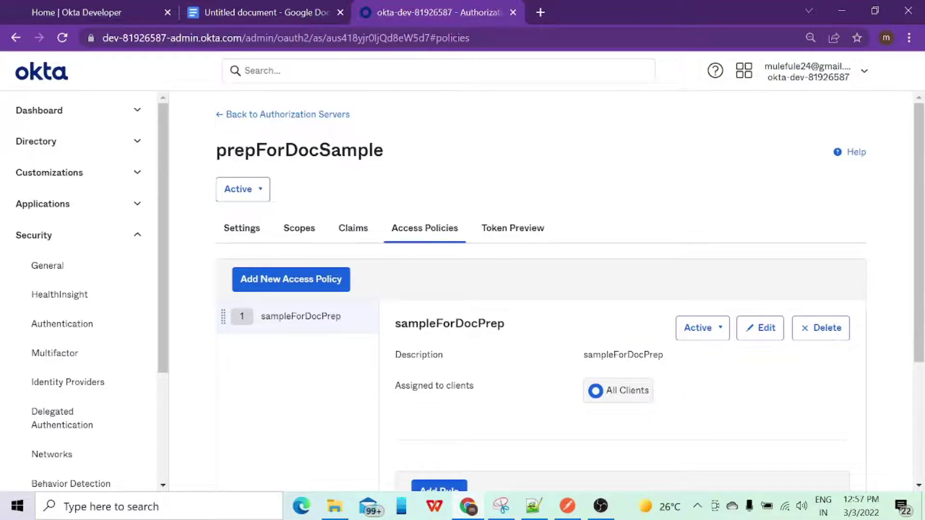
Start a new rule in the sampleForDocPrep policy, leaving only Client Credentials enabled as its grant type
scroll(626, 338, down, 1)
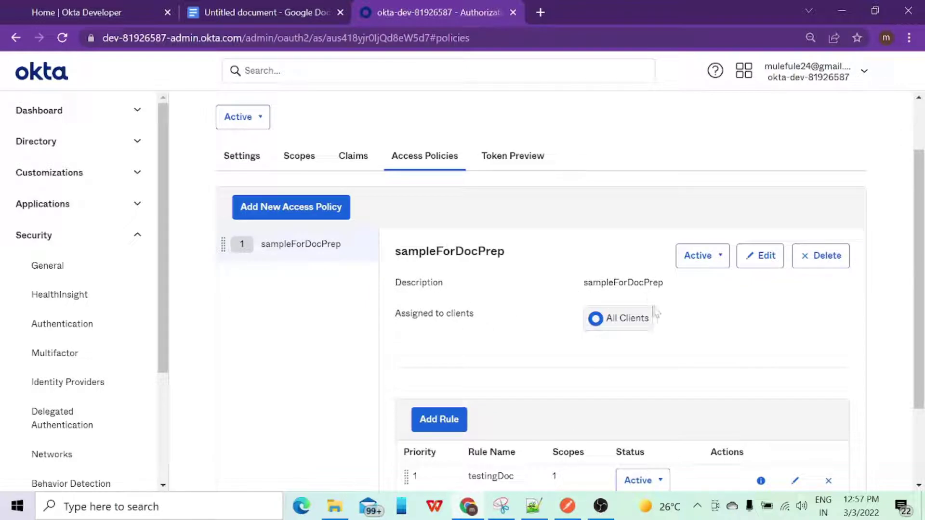
scroll(542, 318, down, 1)
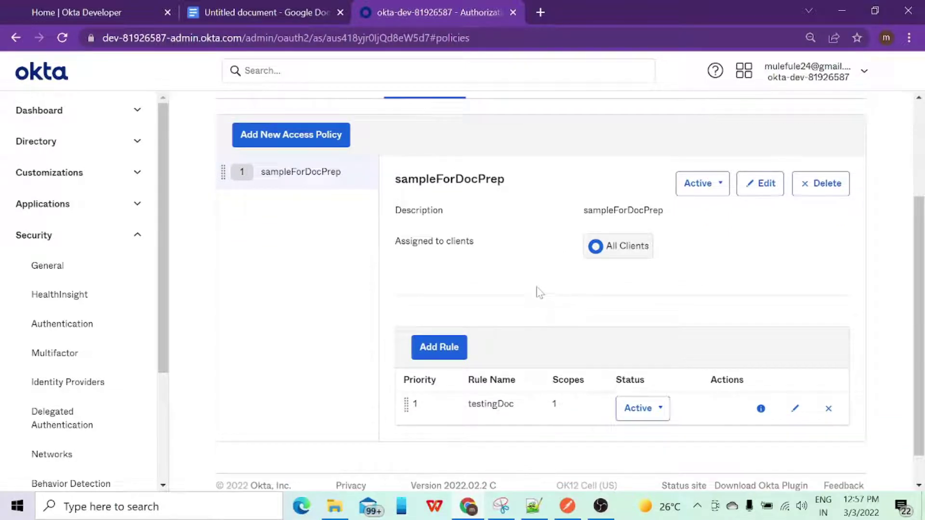
click(452, 350)
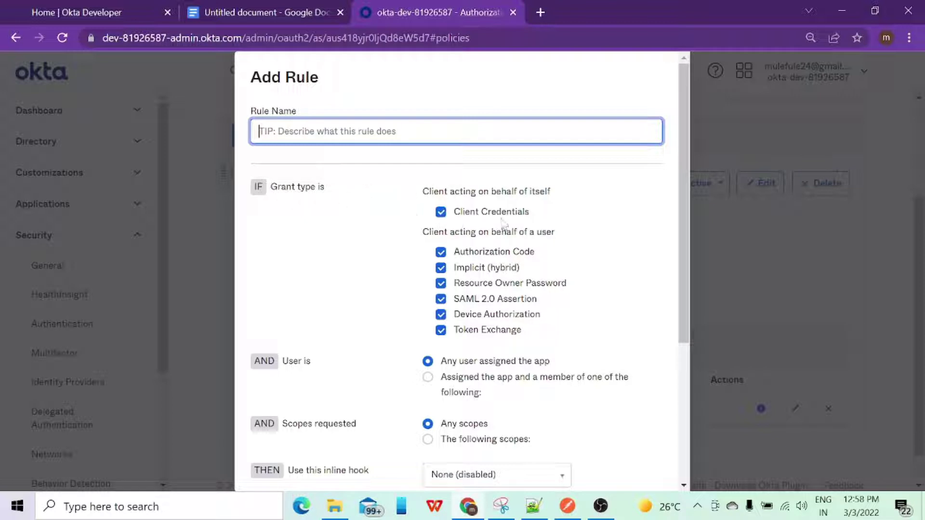
click(441, 251)
click(441, 268)
click(440, 283)
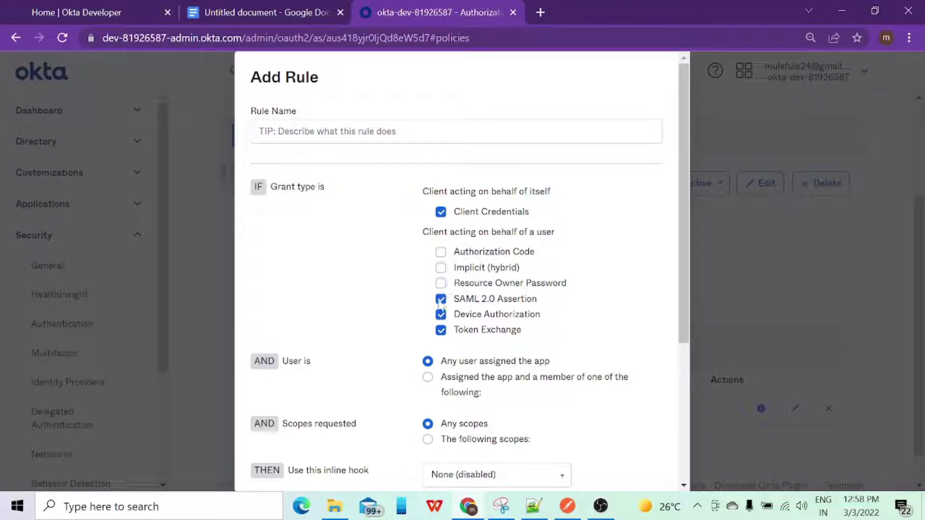
click(441, 299)
click(441, 315)
click(441, 330)
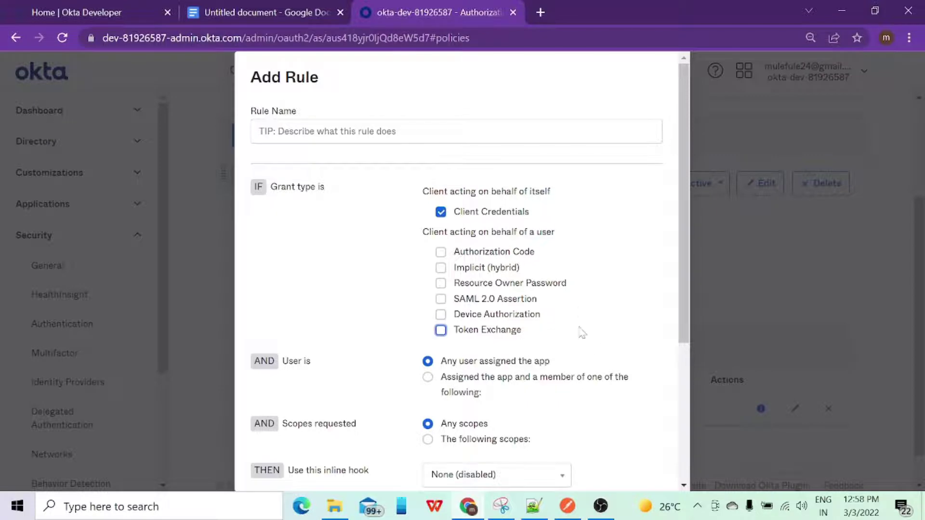
Try restricting the new rule's requested scopes to doc-test, and discard the rule
scroll(580, 316, down, 5)
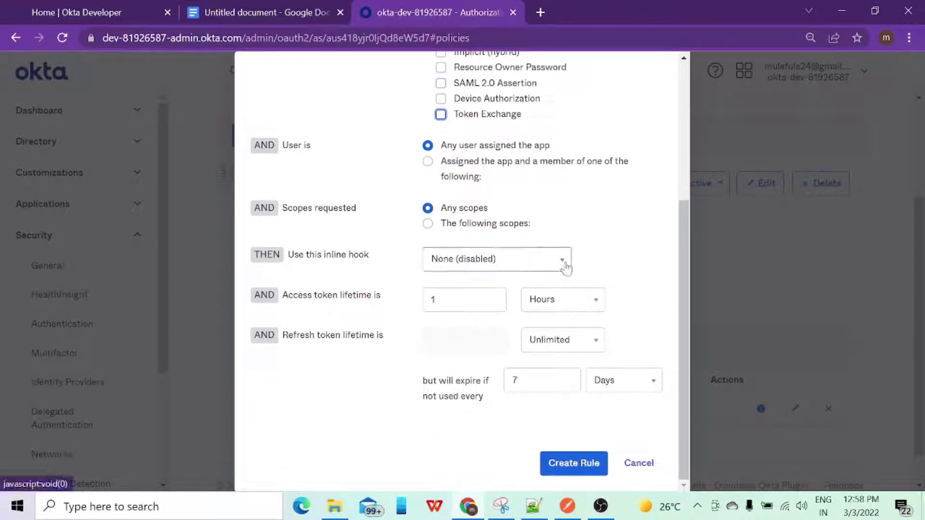
click(428, 224)
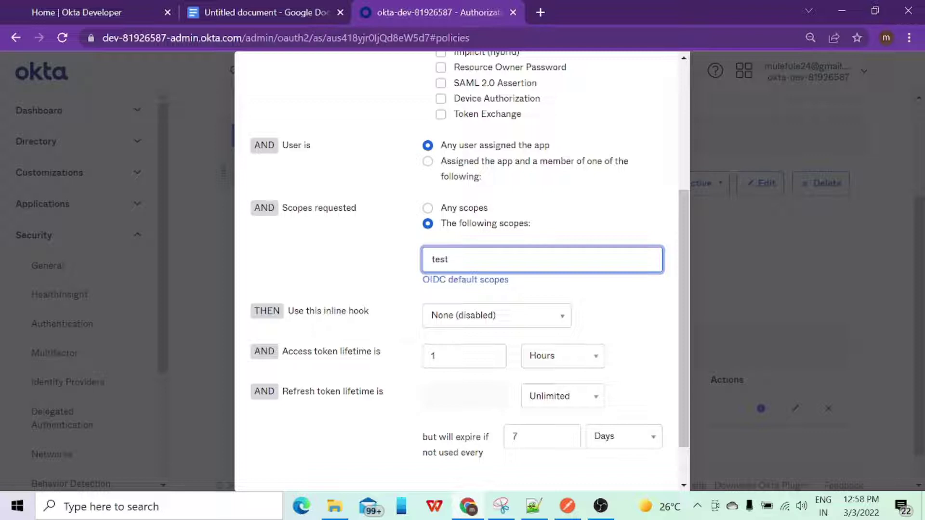
key(BackSpace)
key(BackSpace)
key(BackSpace)
text(doc)
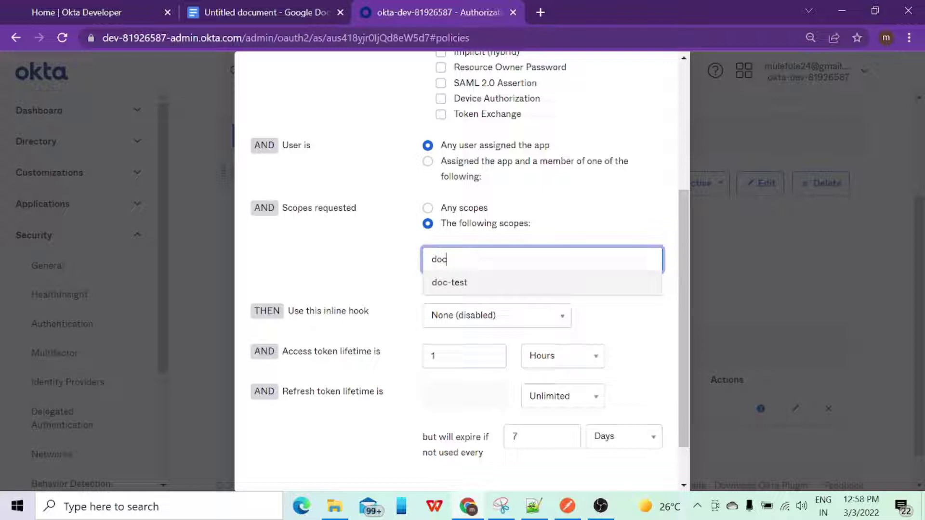
click(451, 282)
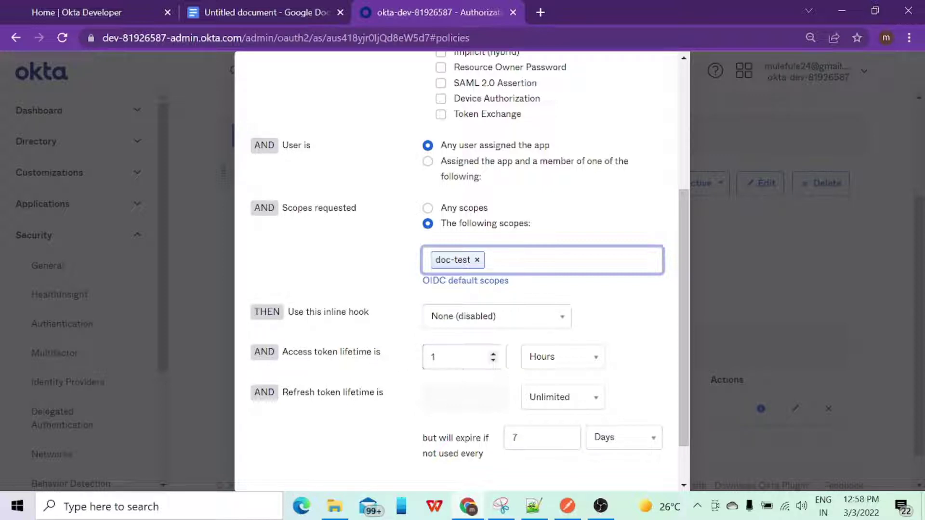
scroll(606, 346, down, 2)
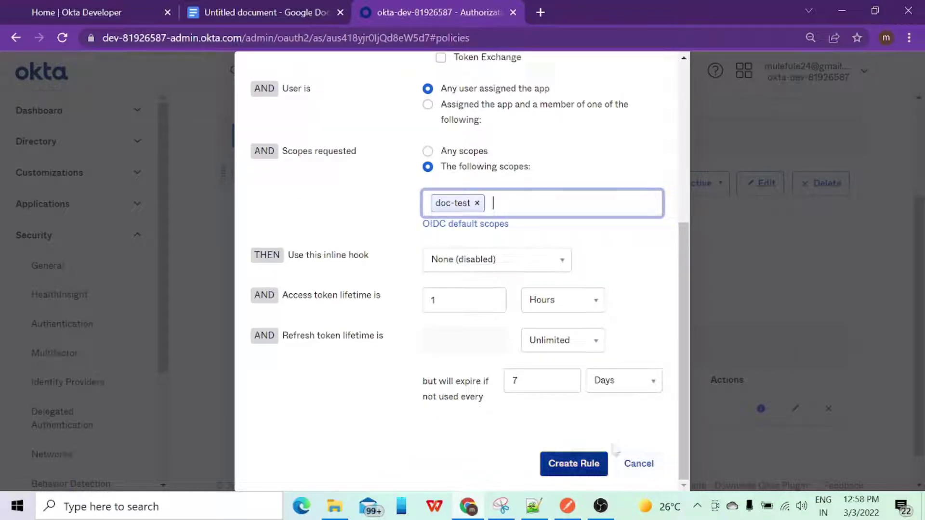
click(641, 464)
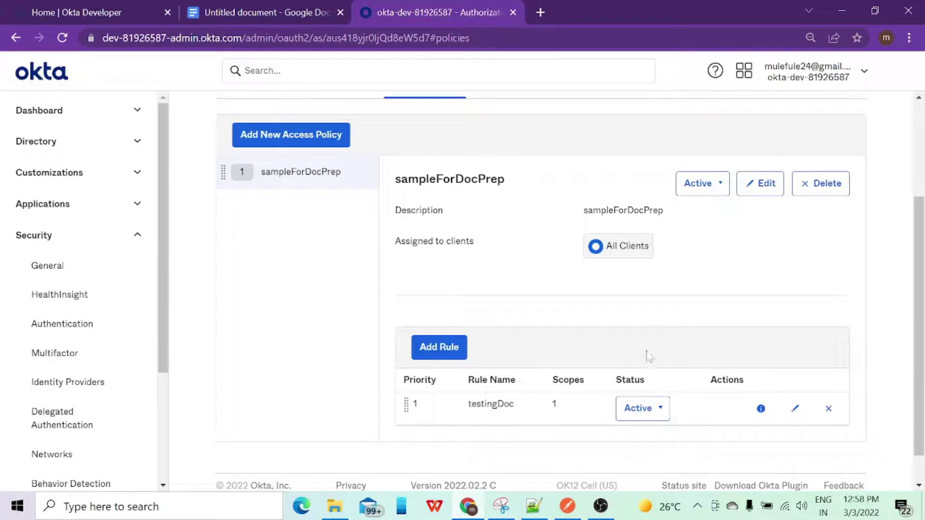
Review the existing testingDoc rule's grant type, scope and token lifetime settings, and close it unchanged
click(795, 408)
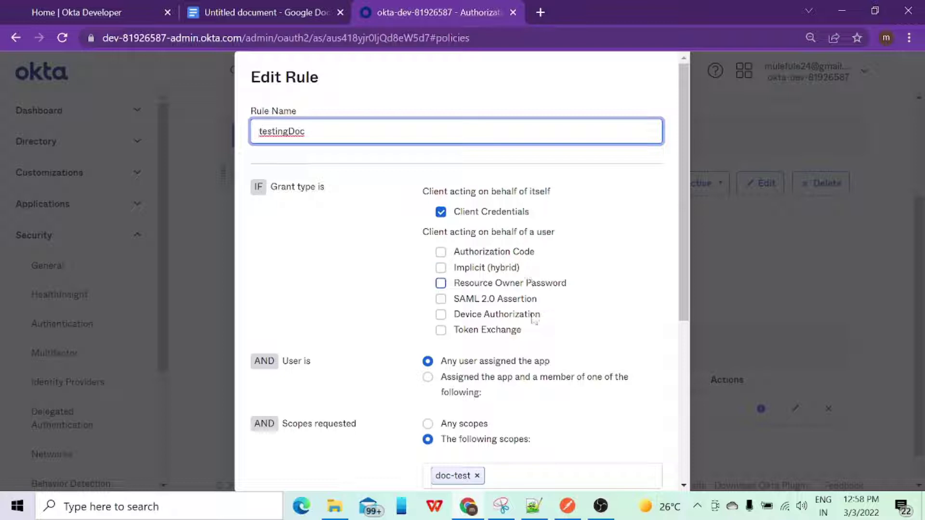
scroll(428, 371, down, 1)
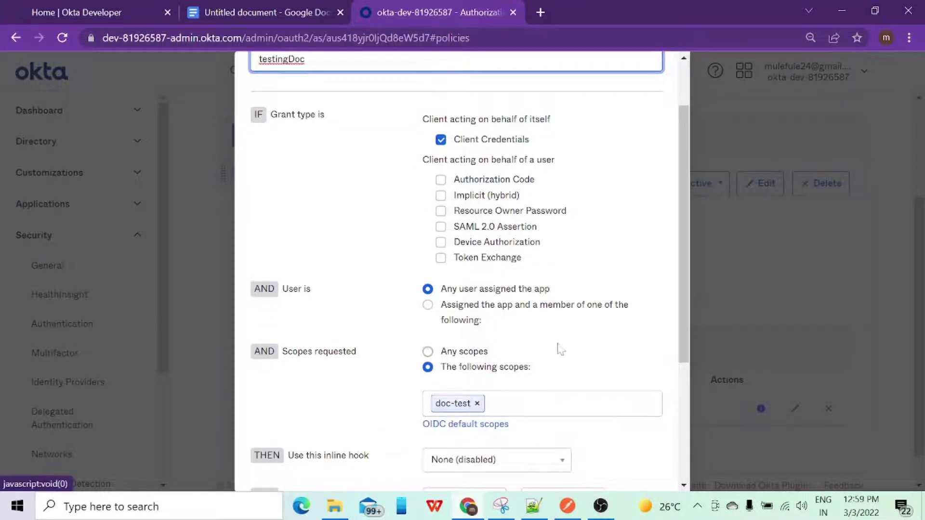
scroll(566, 341, down, 1)
scroll(566, 341, down, 3)
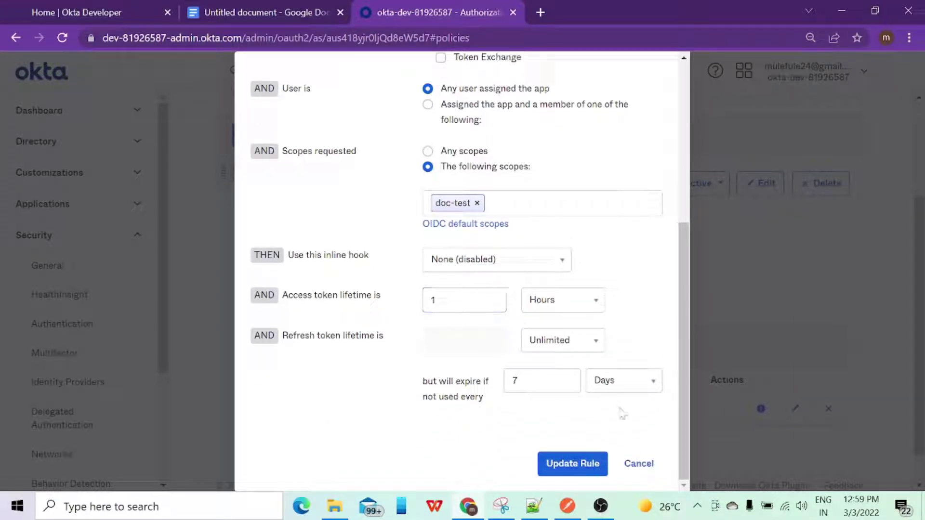
click(637, 464)
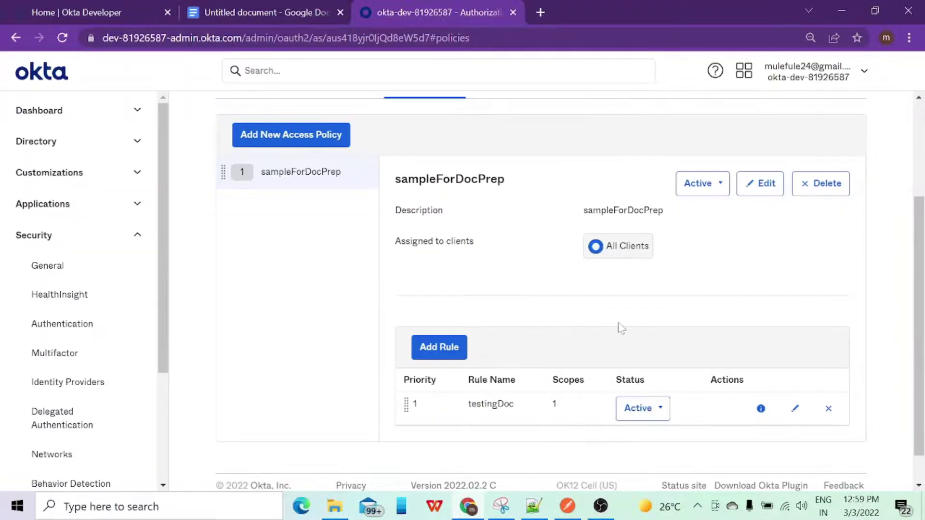
Open the list of applications in the Okta admin console
scroll(625, 322, up, 2)
scroll(625, 320, up, 1)
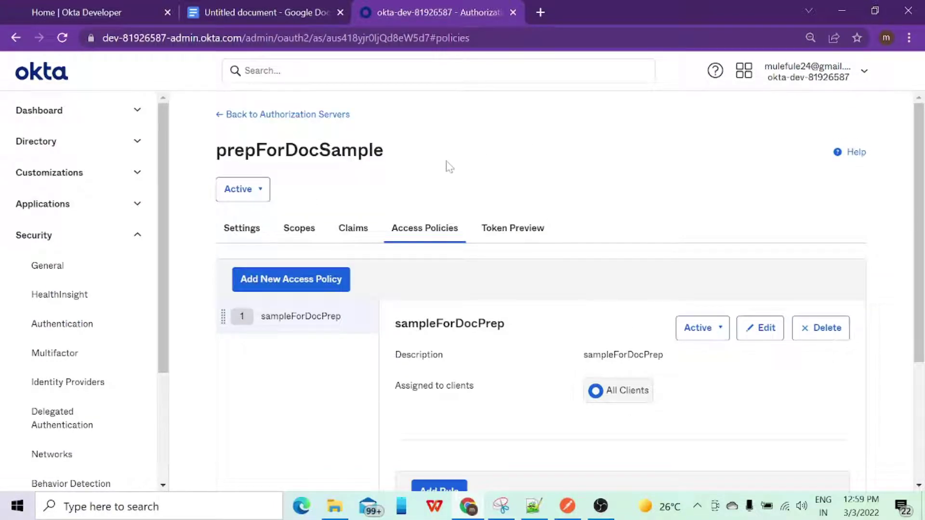
click(125, 216)
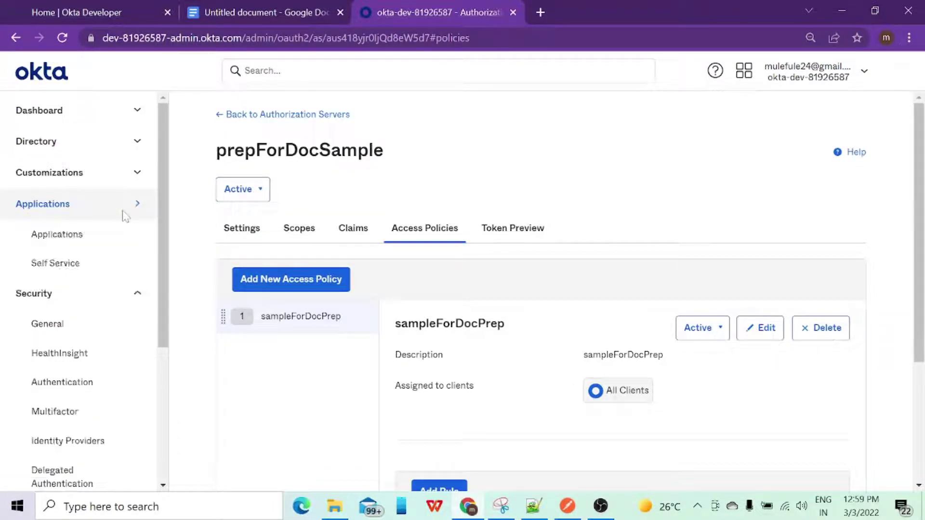
click(89, 236)
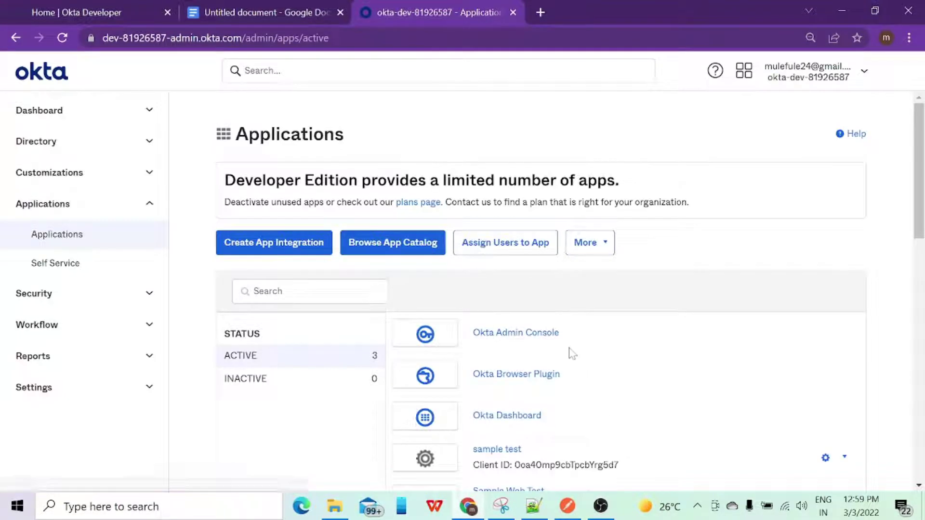
Start a new app integration with OIDC - OpenID Connect as the sign-in method and Web Application as the application type
click(269, 247)
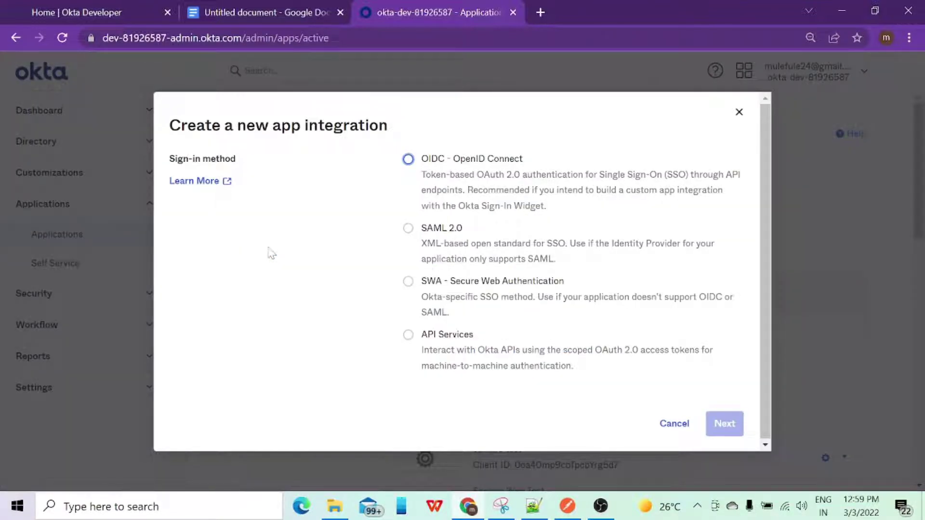
click(407, 160)
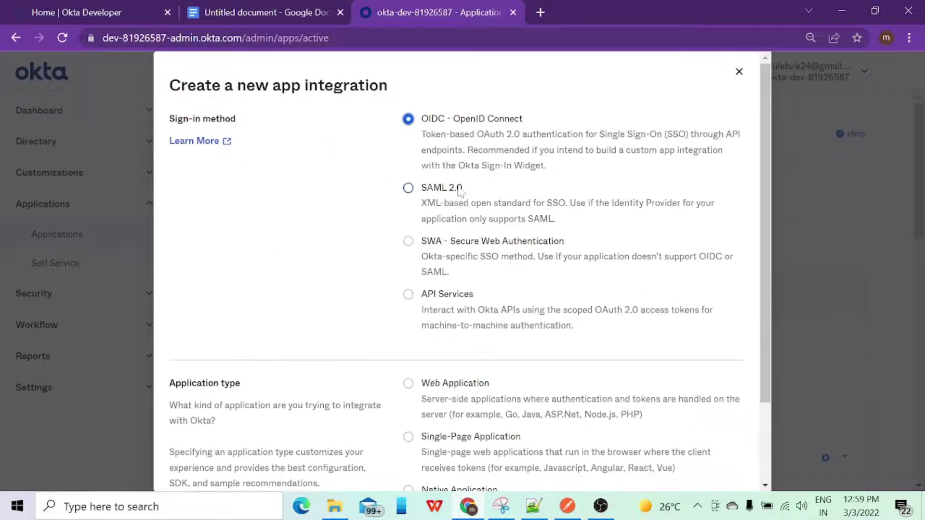
scroll(467, 241, down, 3)
click(407, 284)
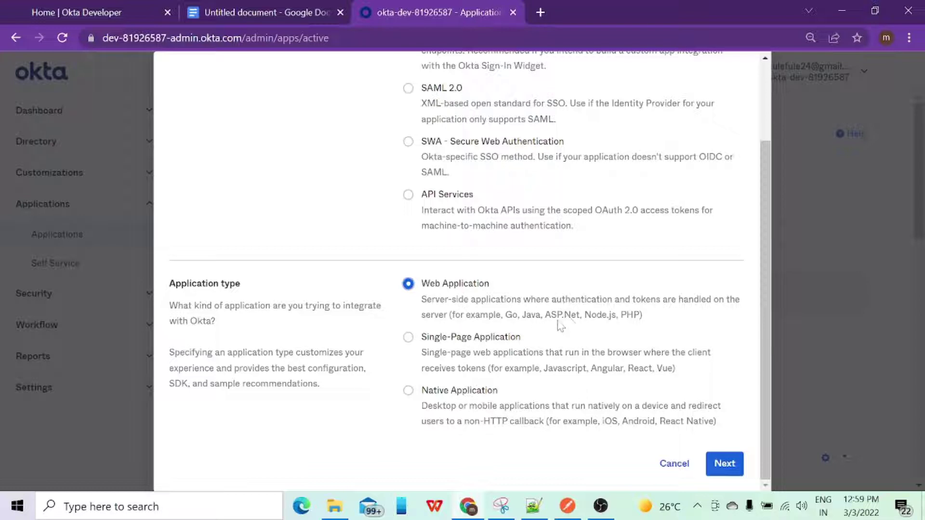
scroll(564, 326, up, 2)
scroll(564, 325, down, 2)
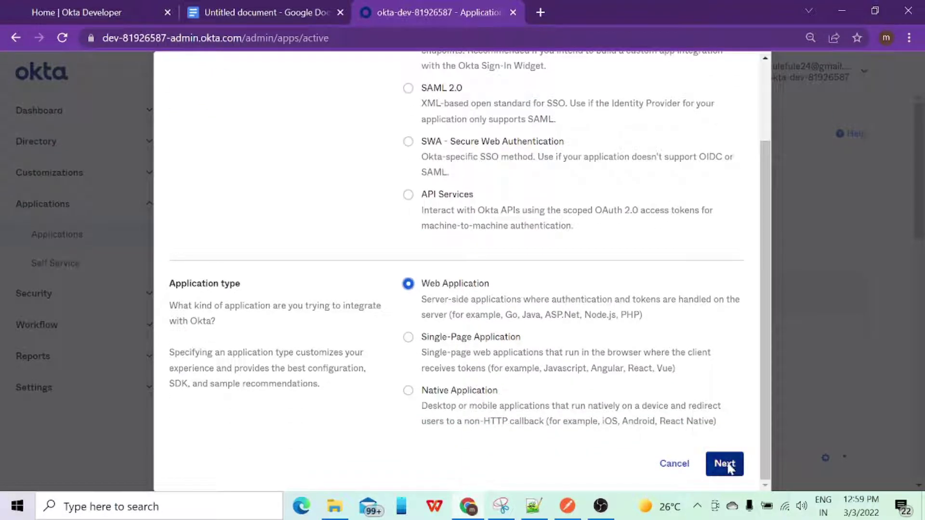
scroll(728, 465, up, 5)
scroll(679, 388, down, 5)
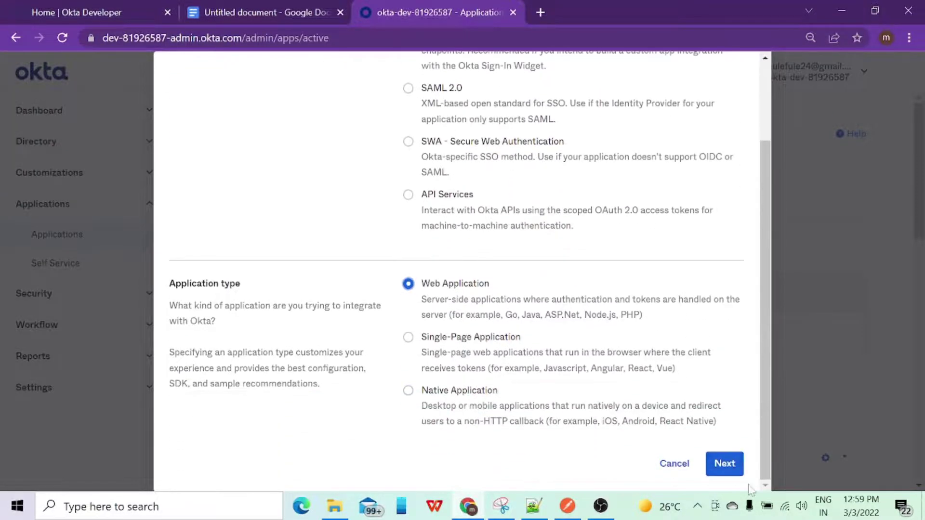
click(725, 464)
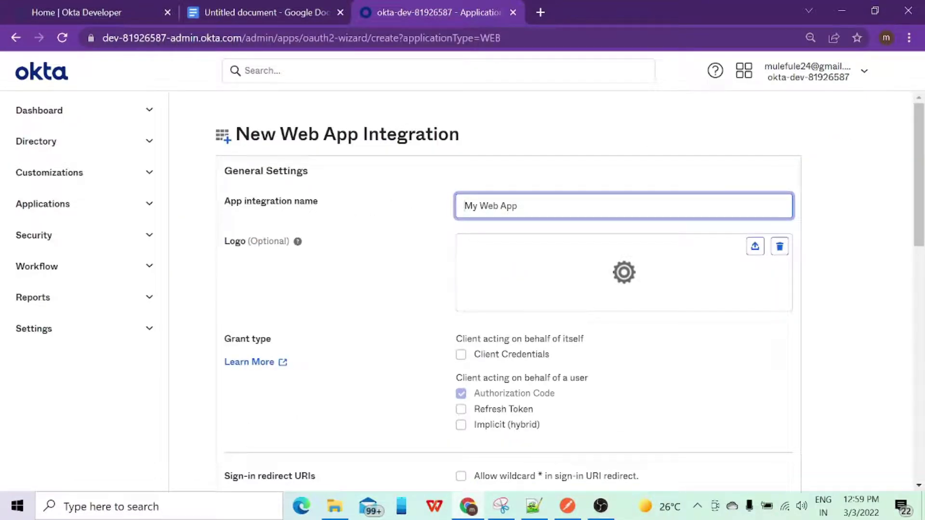
Try enabling Client Credentials and access for everyone in the organization on the new web app, and discard the integration
scroll(467, 219, down, 3)
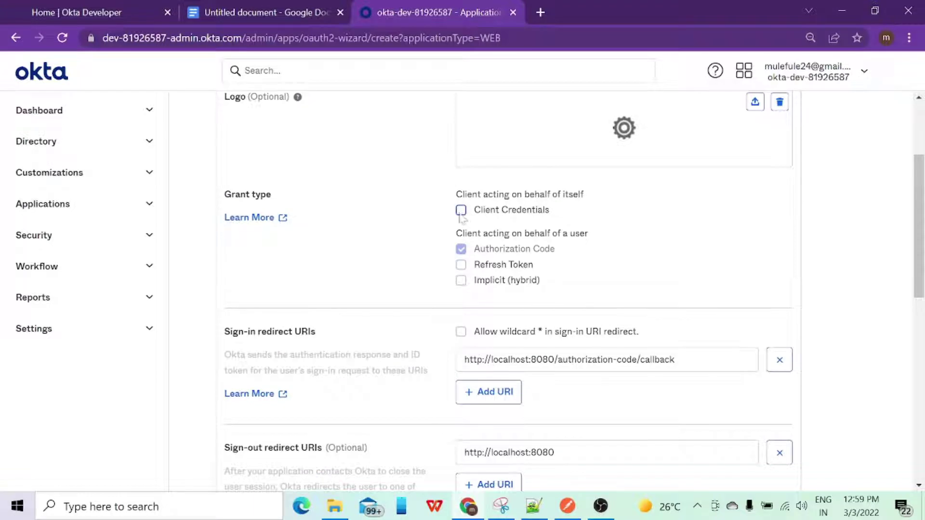
click(460, 212)
scroll(476, 255, down, 10)
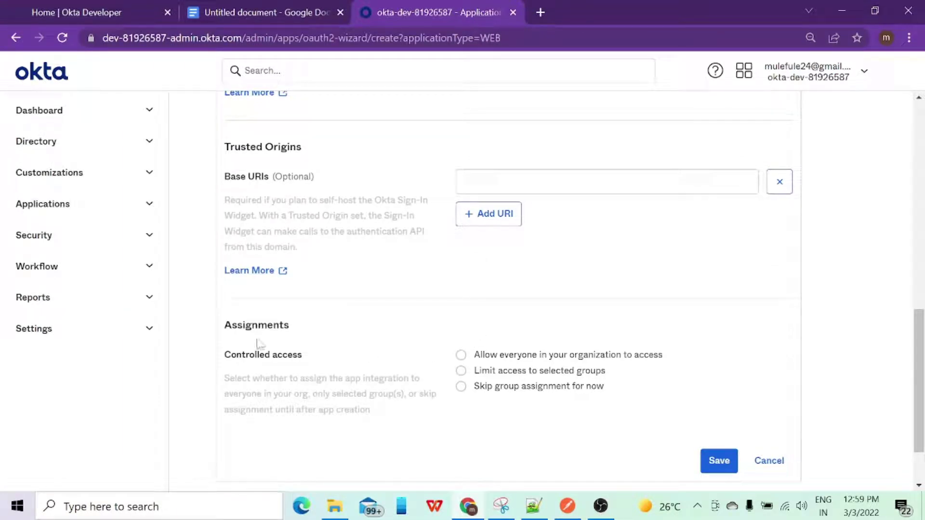
click(462, 355)
scroll(646, 375, up, 8)
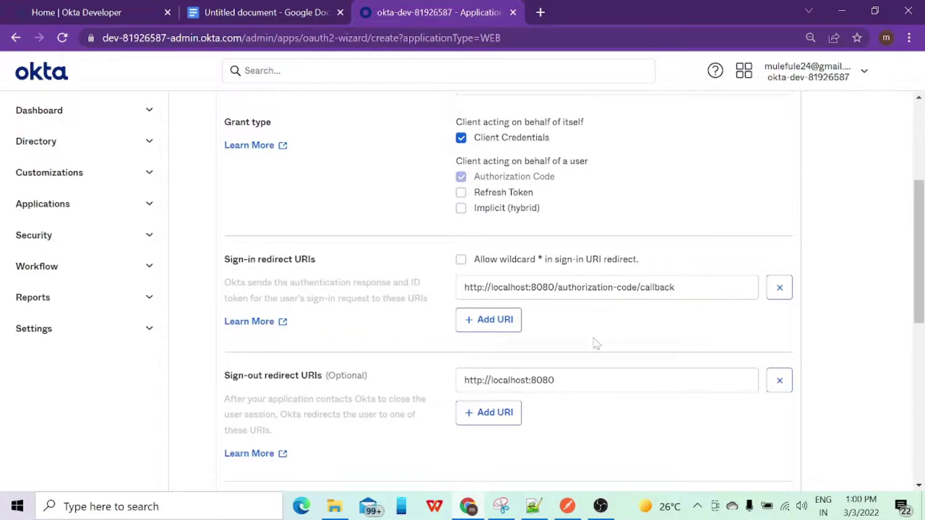
scroll(596, 344, down, 8)
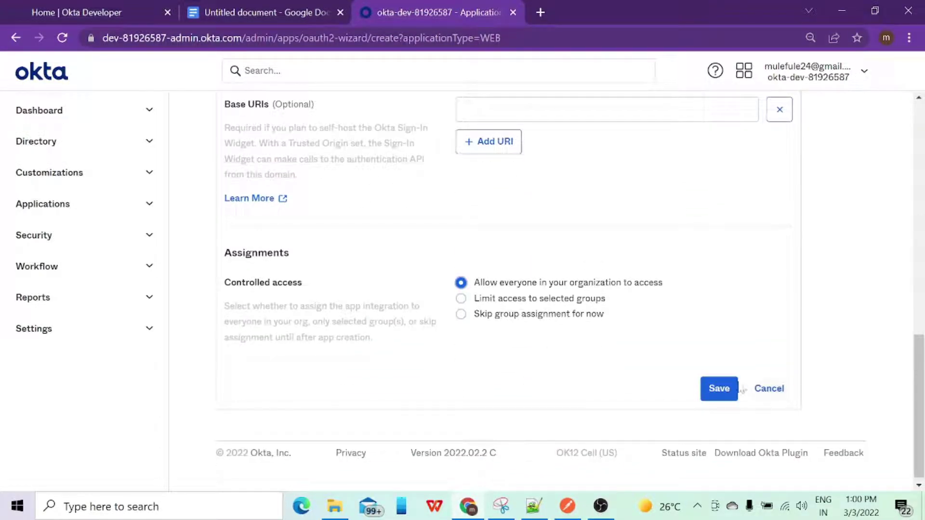
scroll(669, 334, up, 6)
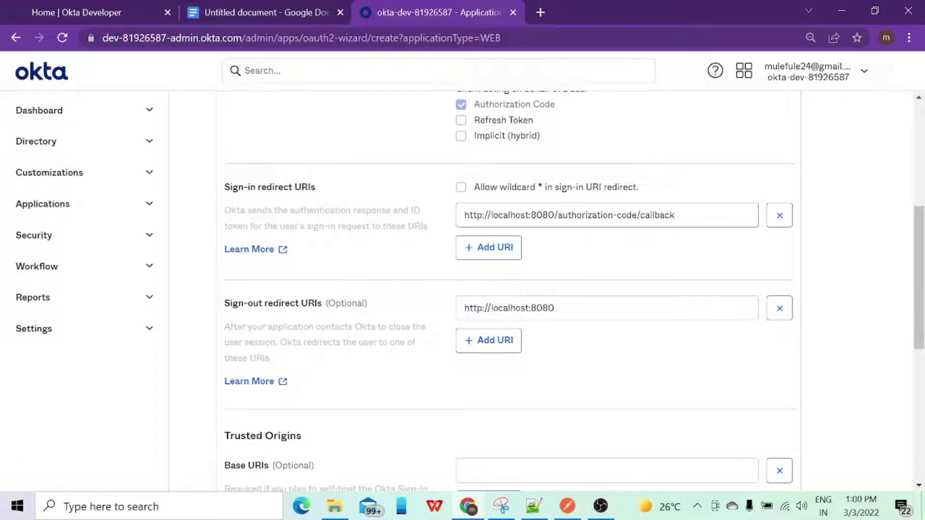
scroll(653, 272, down, 6)
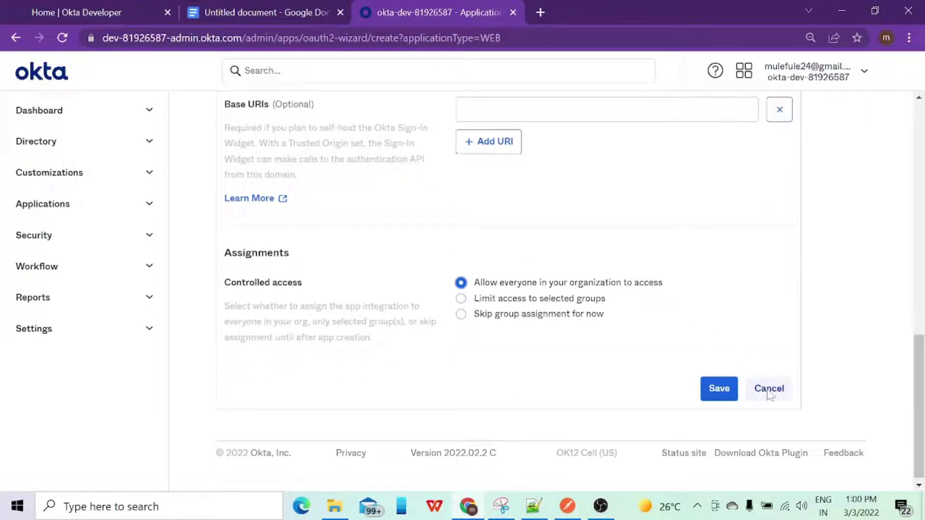
click(770, 393)
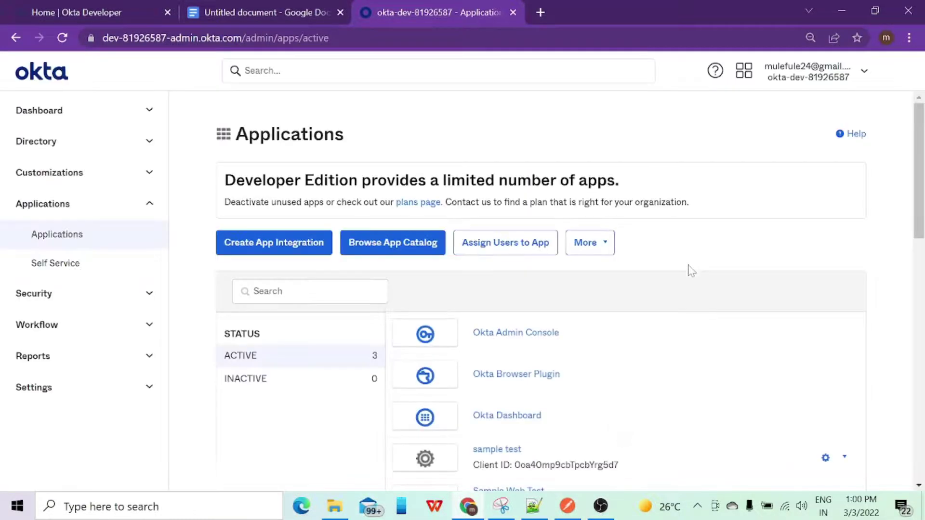
Open the existing testingForDoc application and review its client credentials, grant types, user consent, login and sign-on settings
scroll(669, 290, down, 5)
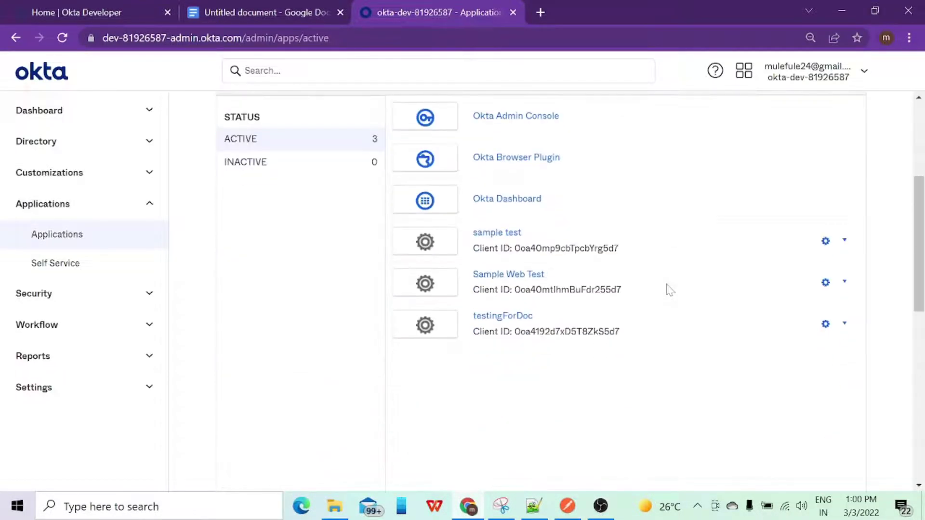
click(505, 322)
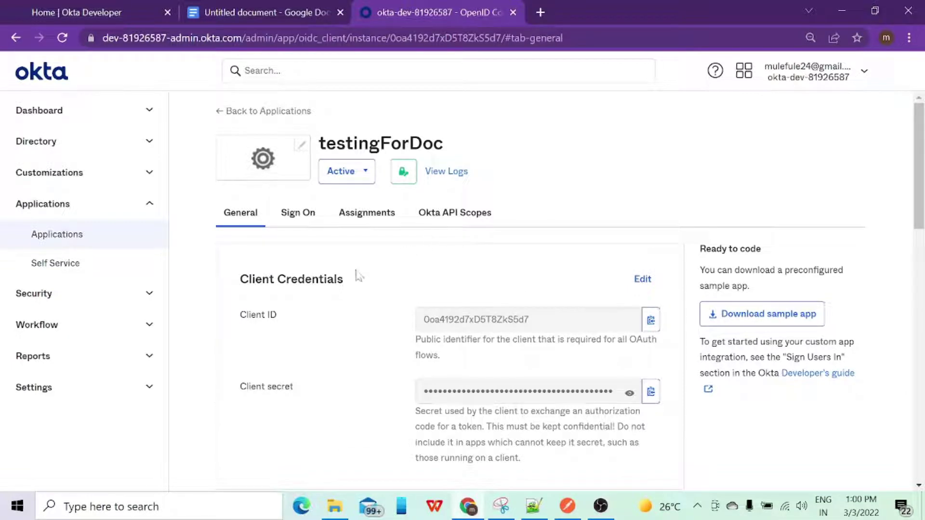
scroll(366, 268, down, 3)
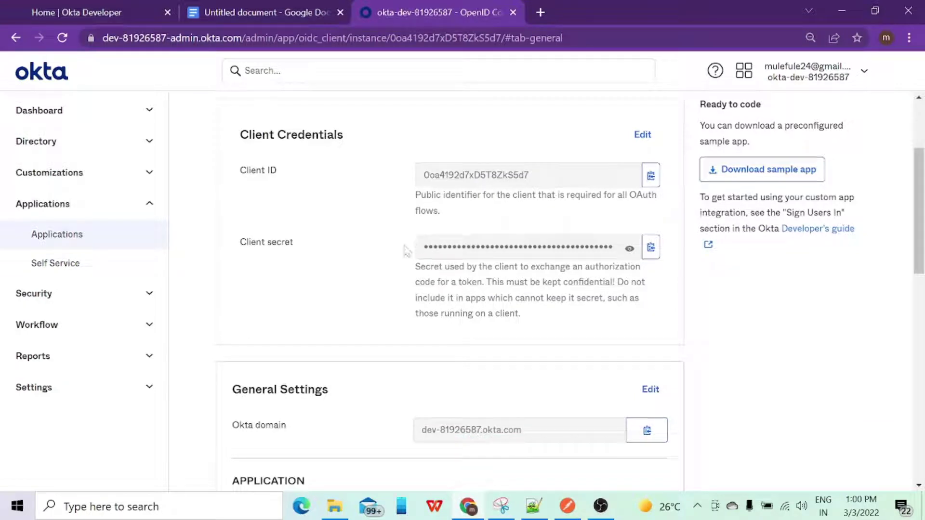
scroll(368, 252, down, 6)
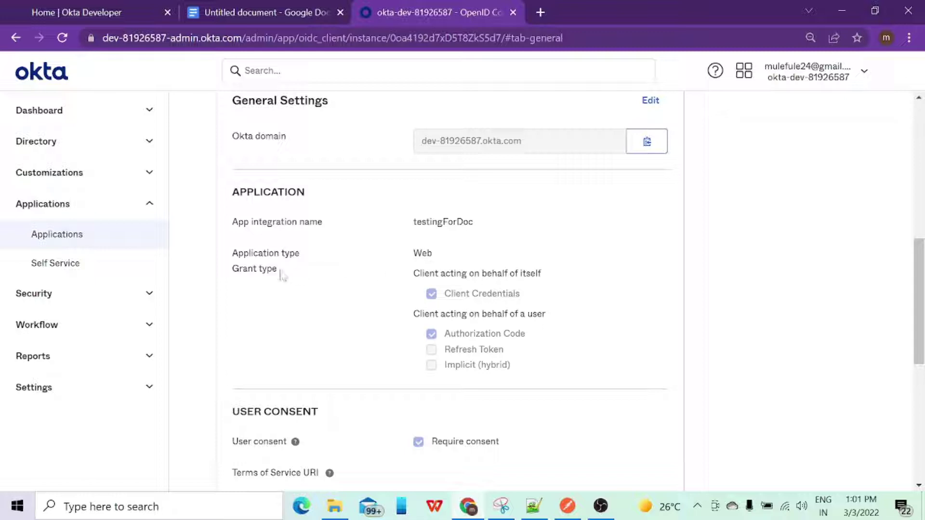
scroll(448, 301, down, 4)
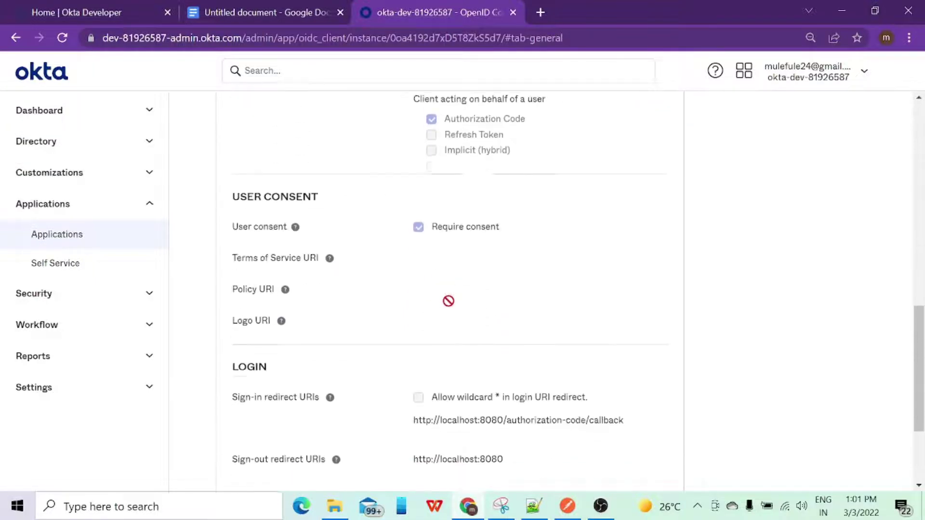
scroll(345, 349, down, 3)
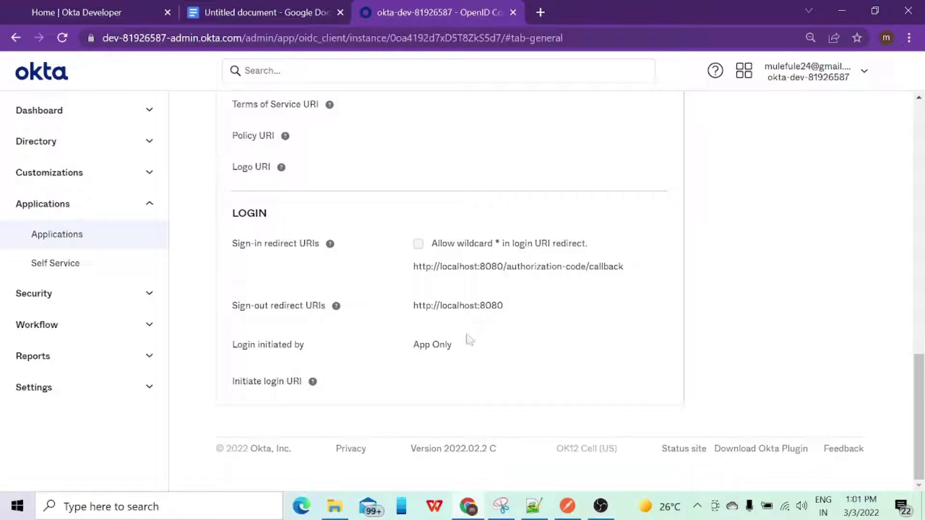
scroll(356, 372, up, 3)
scroll(354, 372, up, 12)
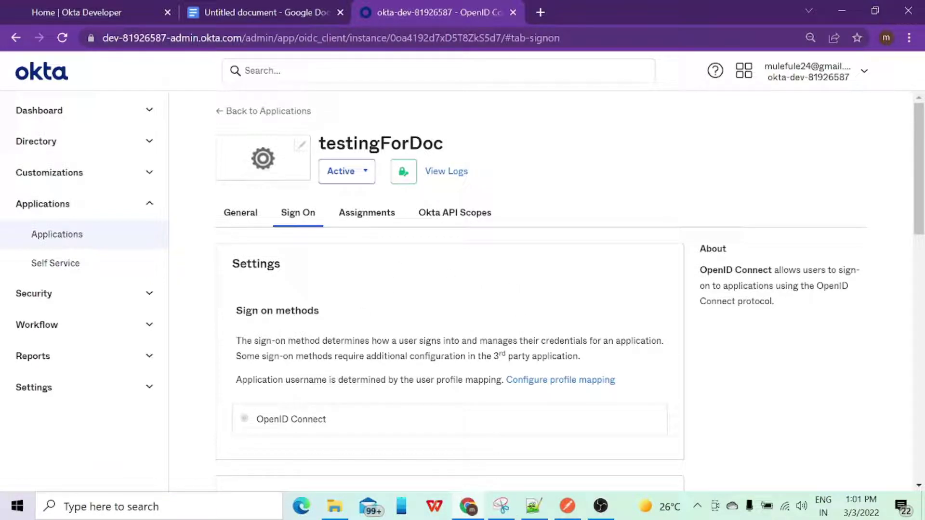
Switch to Postman and set the untitled request's method to POST
click(574, 509)
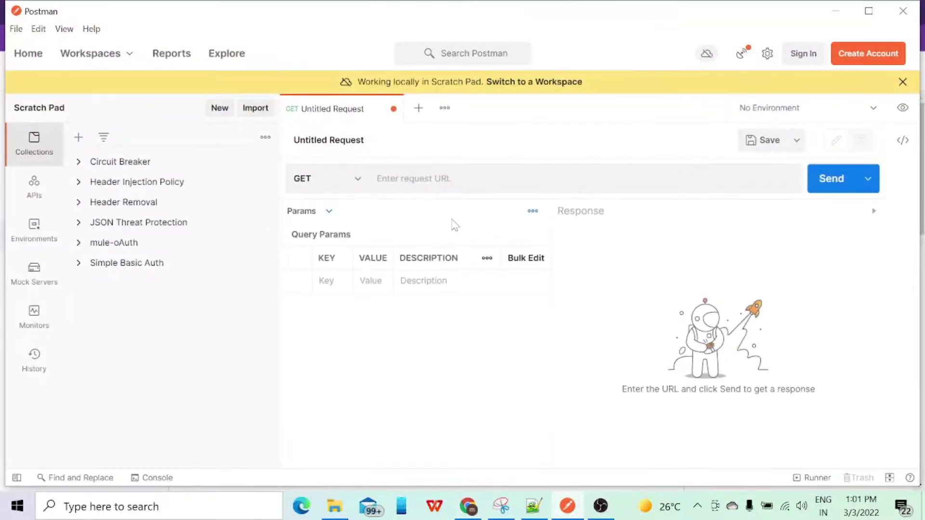
click(356, 180)
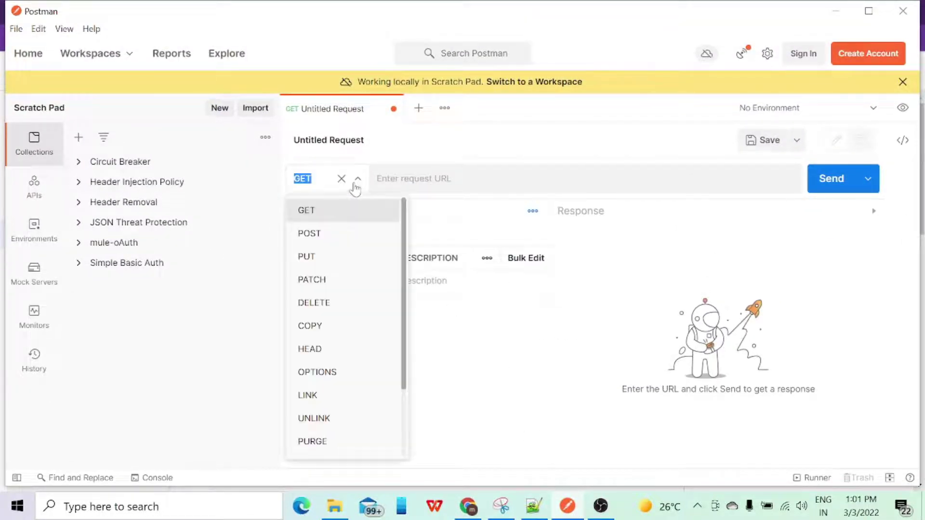
click(331, 234)
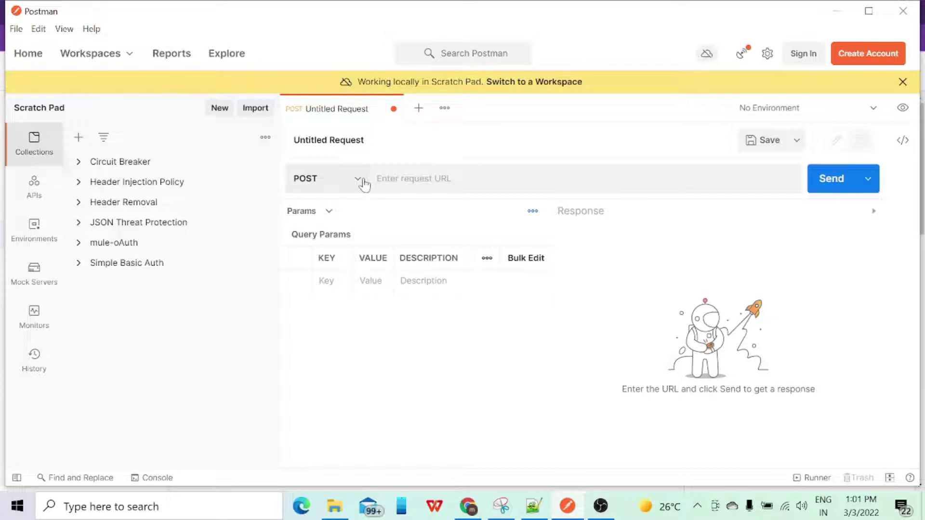
Switch to the Google Docs guide and read the URL, method, header and authorization requirements under Generating Token Using Postman
key(alt+Tab)
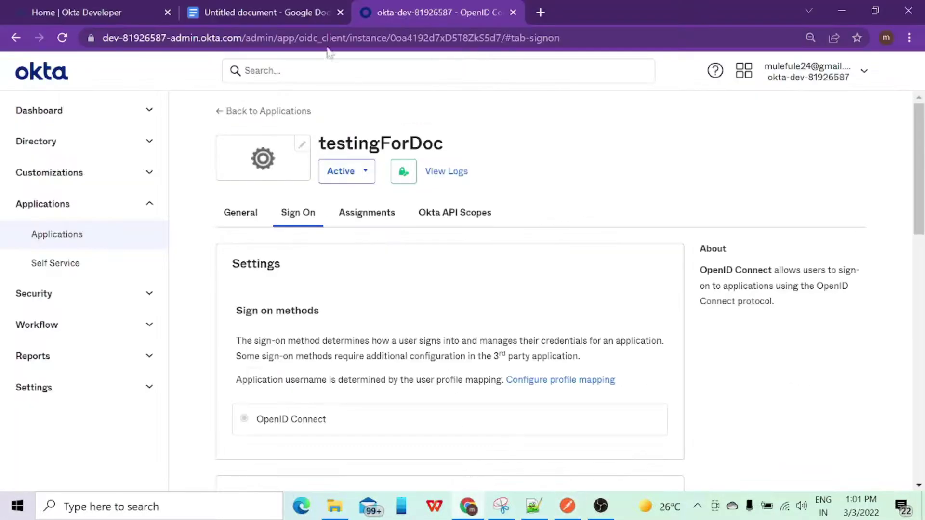
click(299, 15)
scroll(490, 311, down, 15)
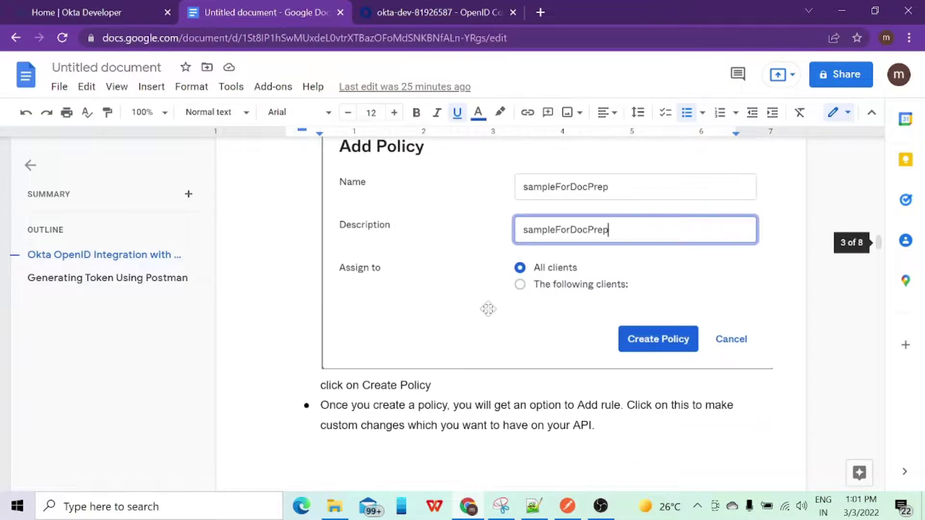
scroll(487, 309, down, 15)
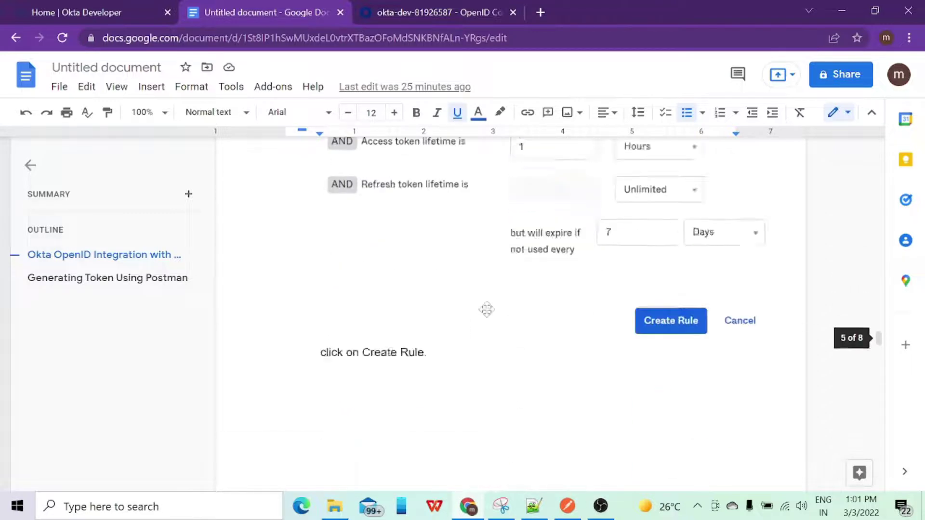
scroll(488, 314, down, 10)
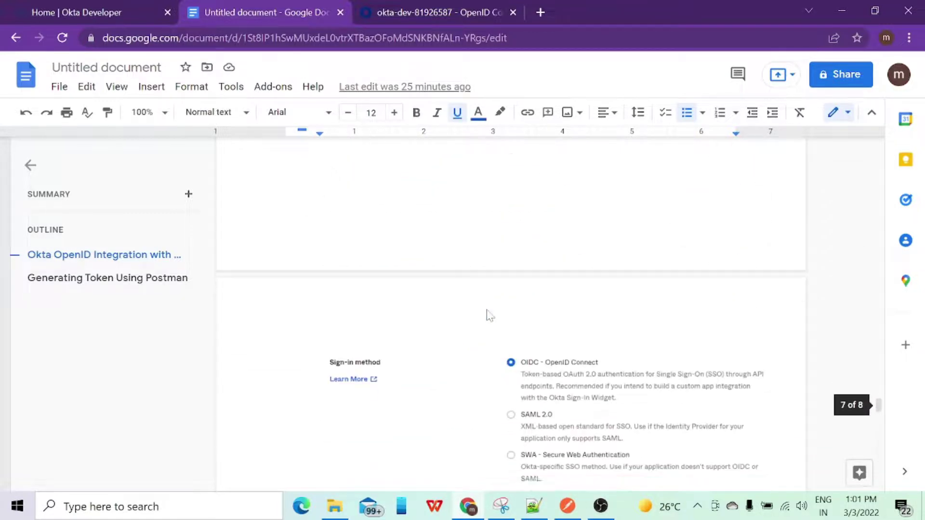
scroll(490, 315, down, 10)
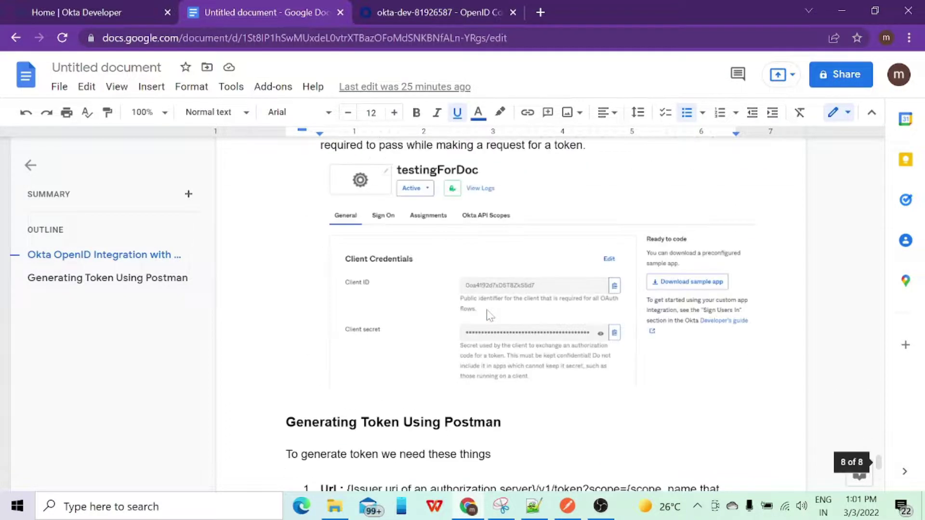
scroll(489, 313, down, 3)
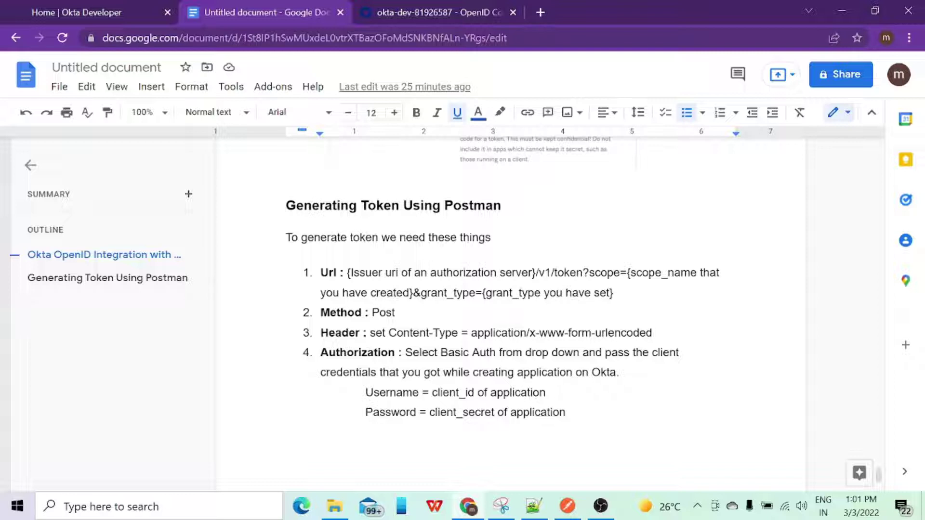
Return to the Okta admin console and open the API security page listing the authorization servers
click(444, 12)
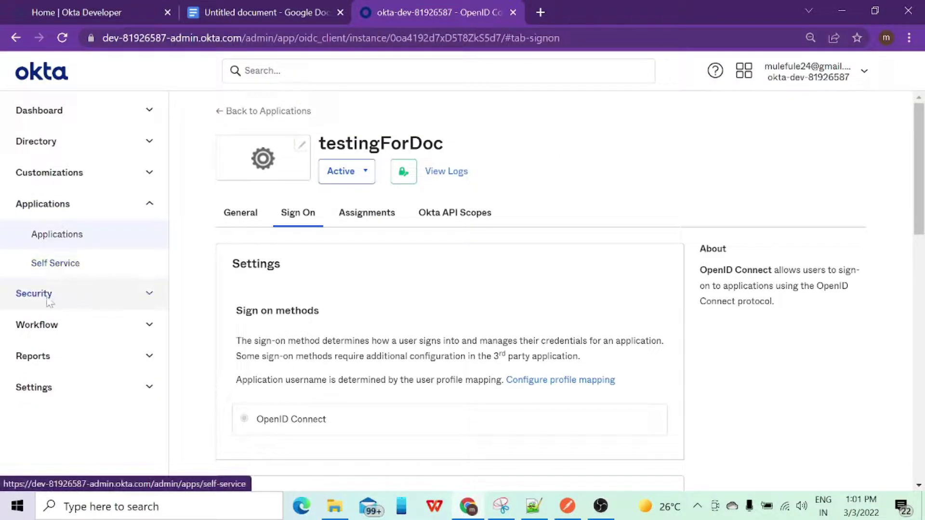
click(138, 302)
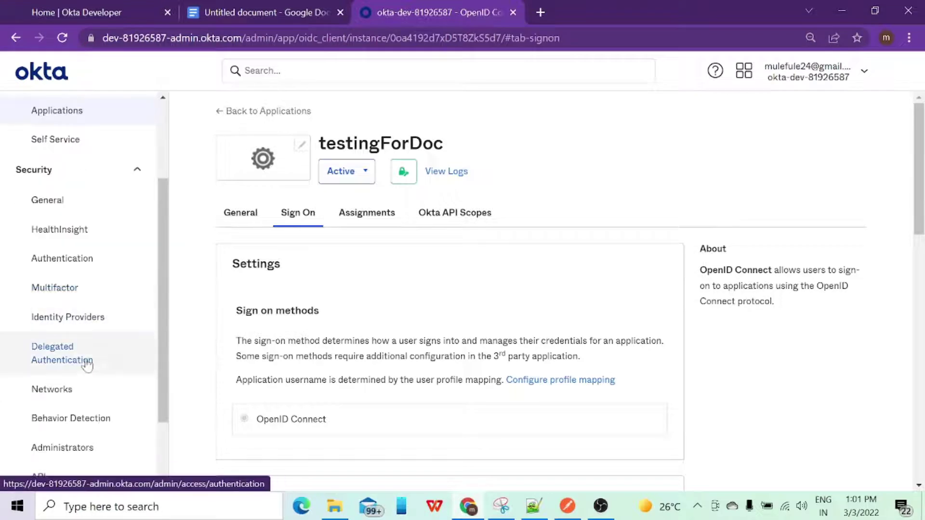
scroll(85, 397, down, 2)
click(75, 388)
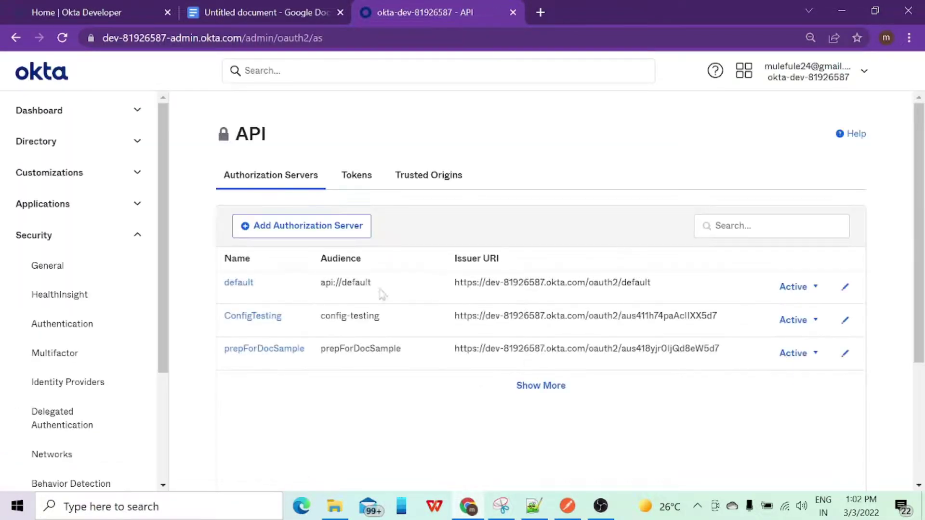
Check the prepForDocSample authorization server's settings for its issuer, and return to the authorization server list
click(278, 354)
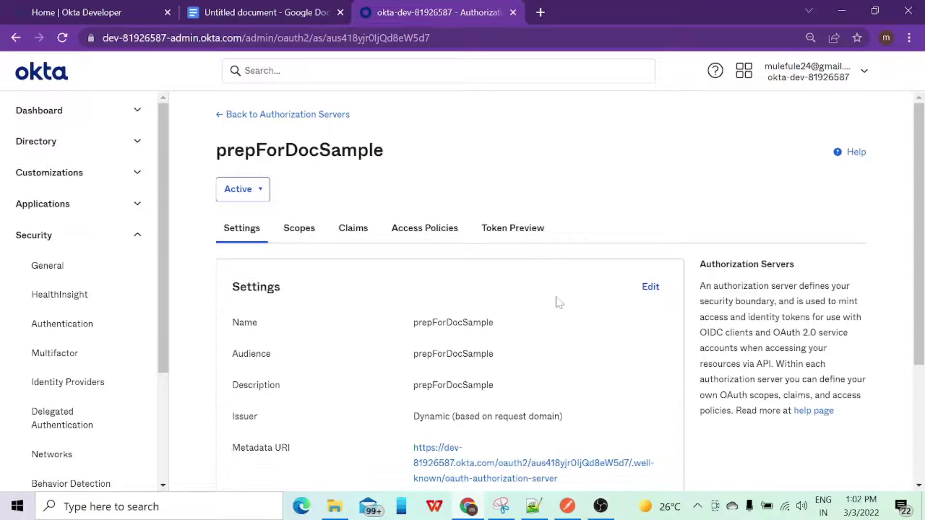
scroll(557, 301, down, 3)
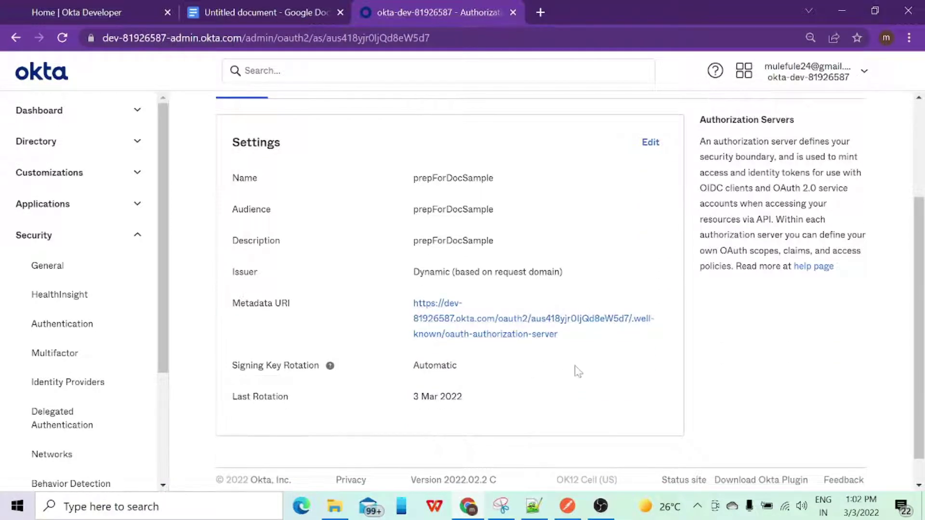
key(alt+Left)
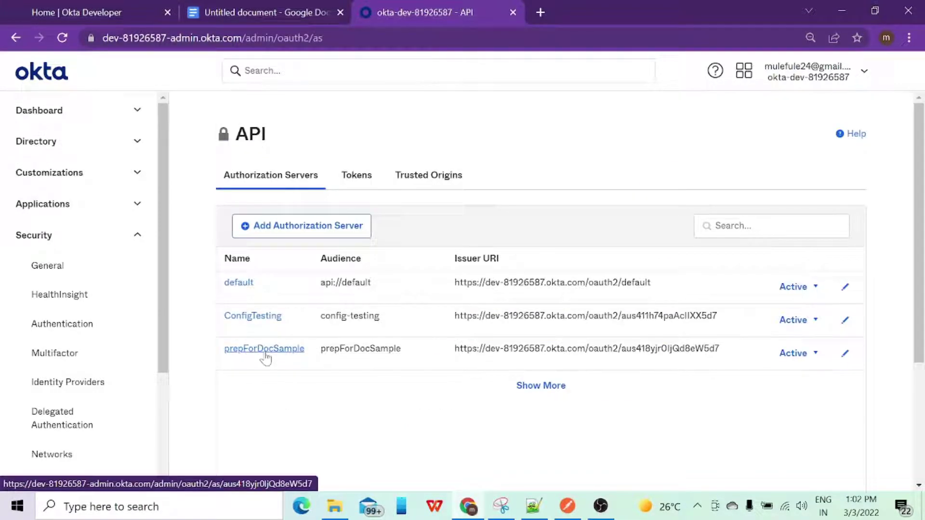
Copy the part of the prepForDocSample server's Metadata URI before .well-known and paste it as the request URL in Postman
click(264, 353)
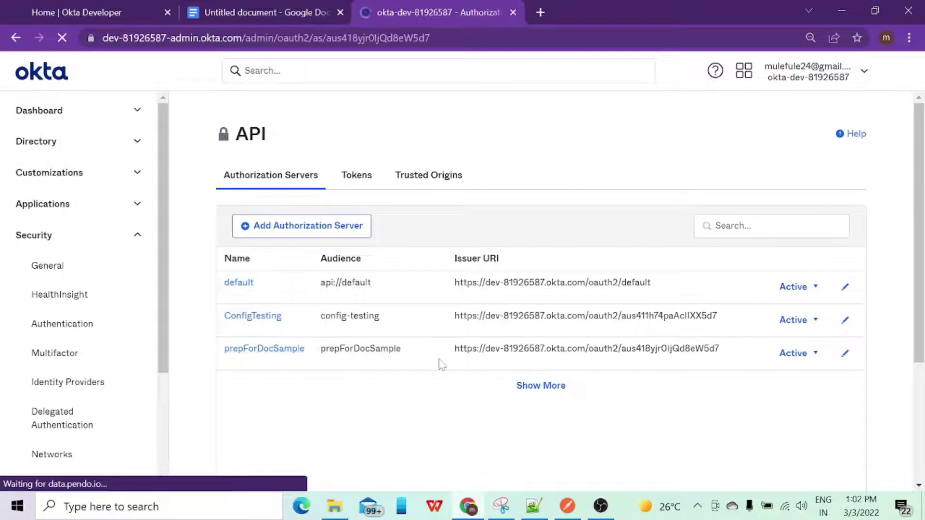
scroll(438, 364, down, 3)
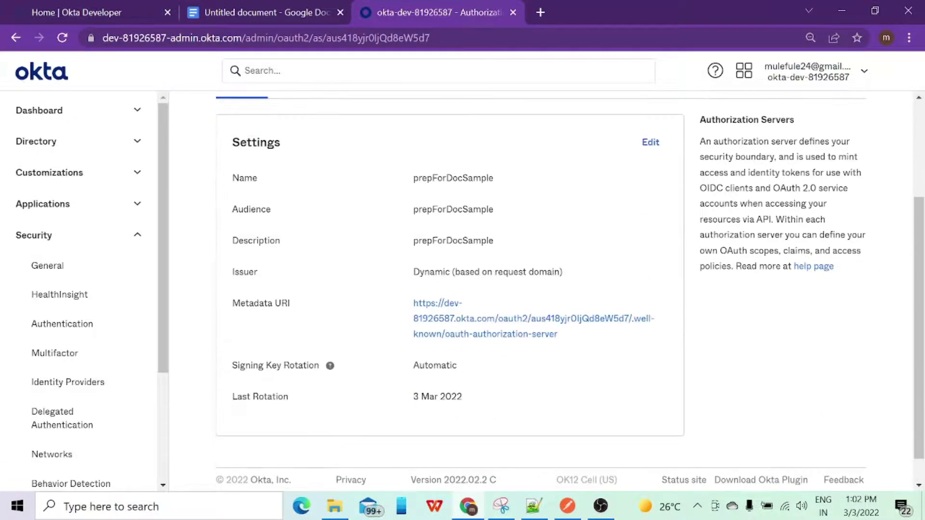
drag(413, 303, 631, 319)
key(ctrl+c)
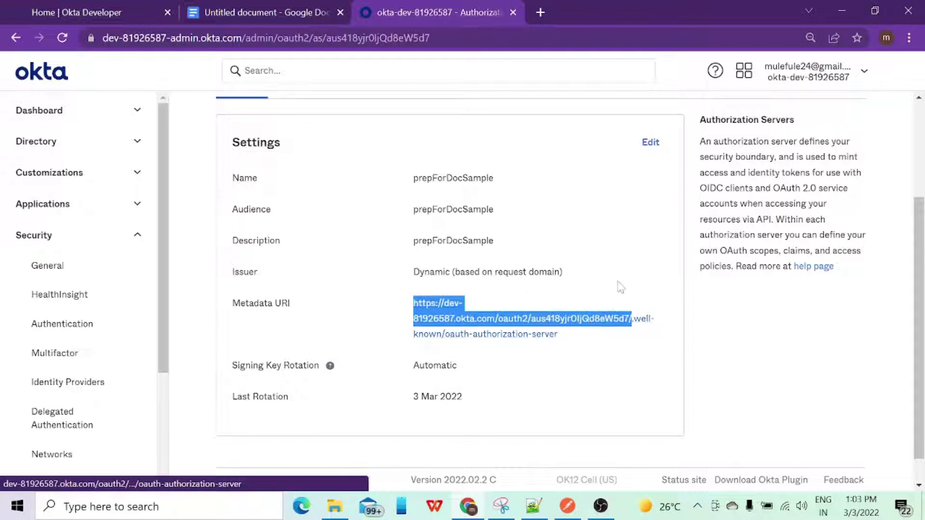
click(568, 506)
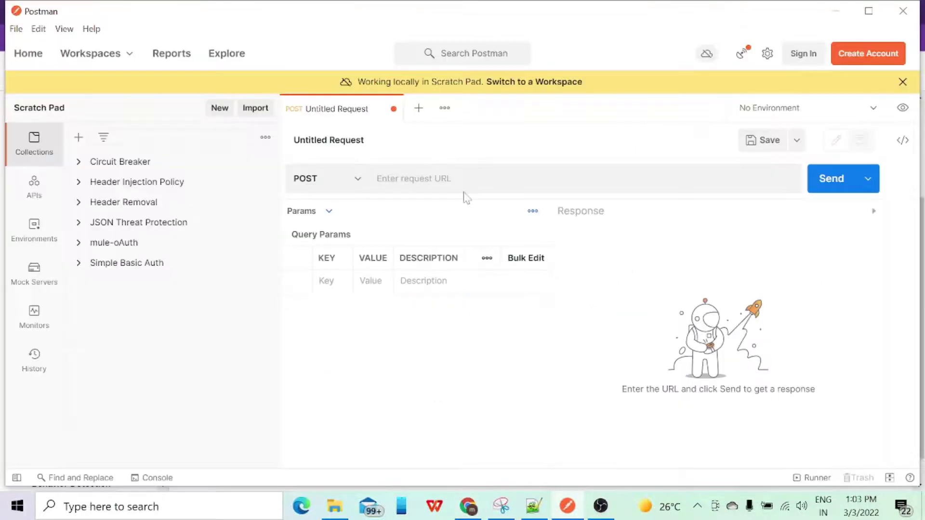
key(ctrl+v)
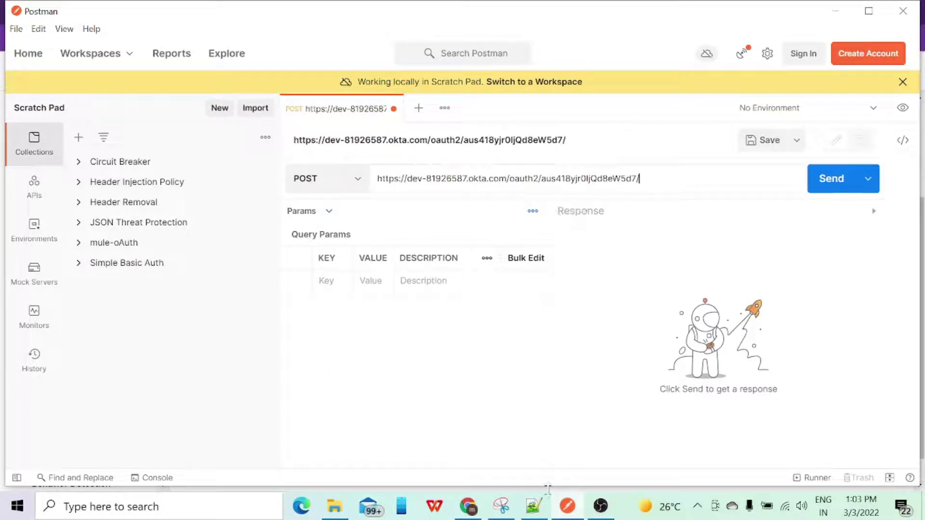
Check the URL format in the Google Docs guide and extend the Postman request URL with v1/token
click(470, 507)
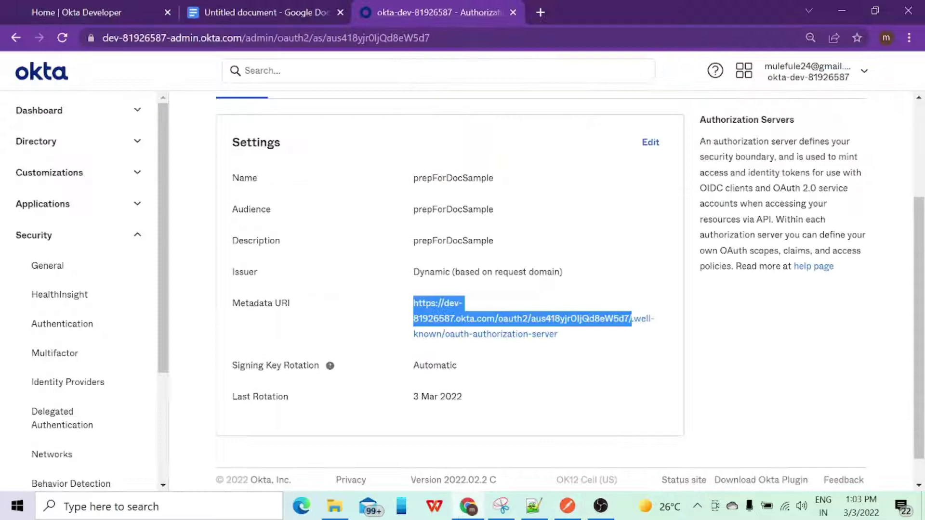
click(266, 10)
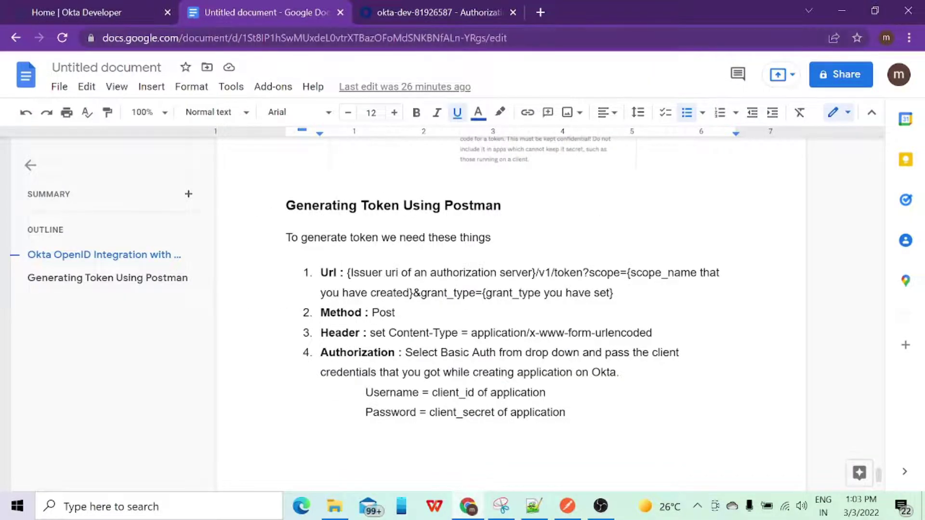
click(568, 506)
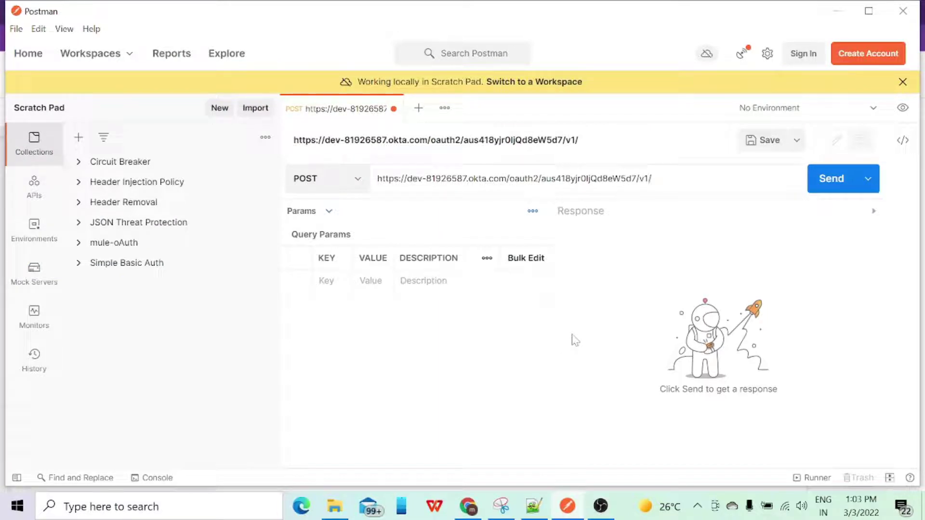
text(token)
Add a query parameter named scope with the value doc-test to the token request
key(alt+Tab)
click(324, 280)
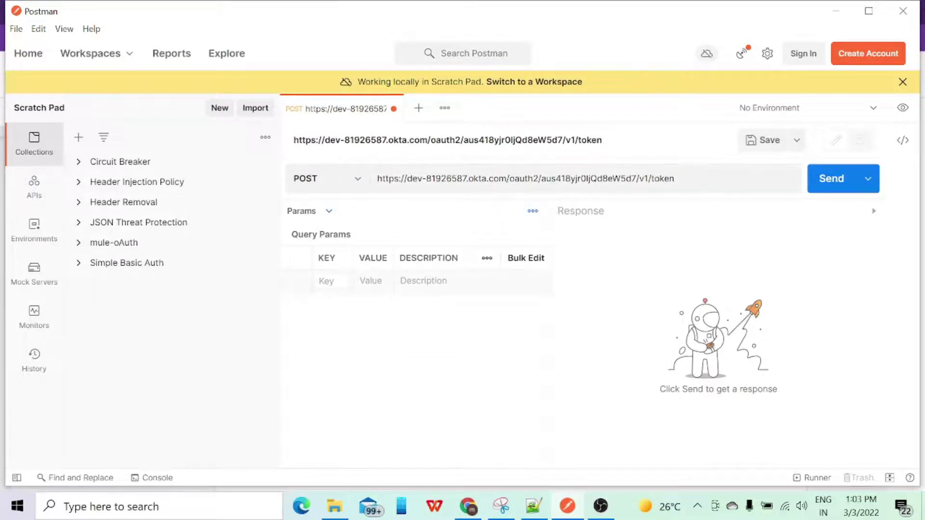
text(scope)
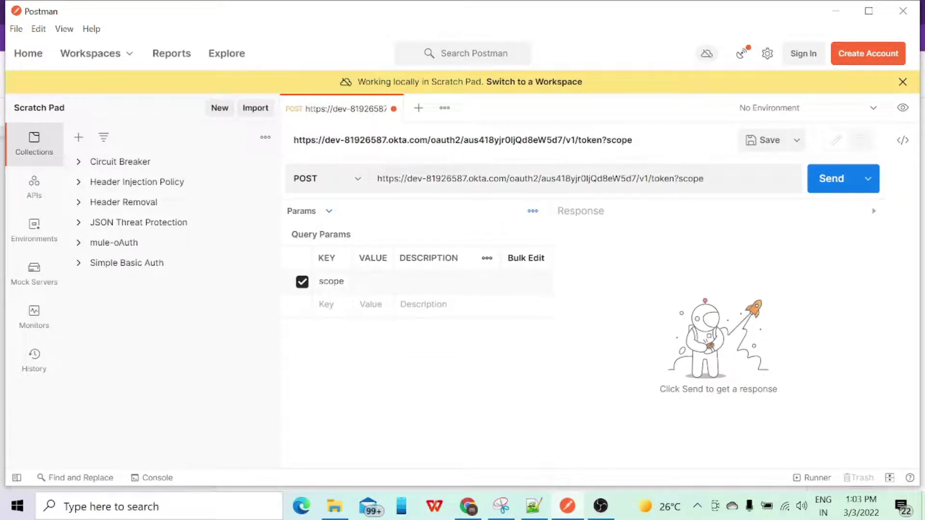
click(360, 281)
text(doc)
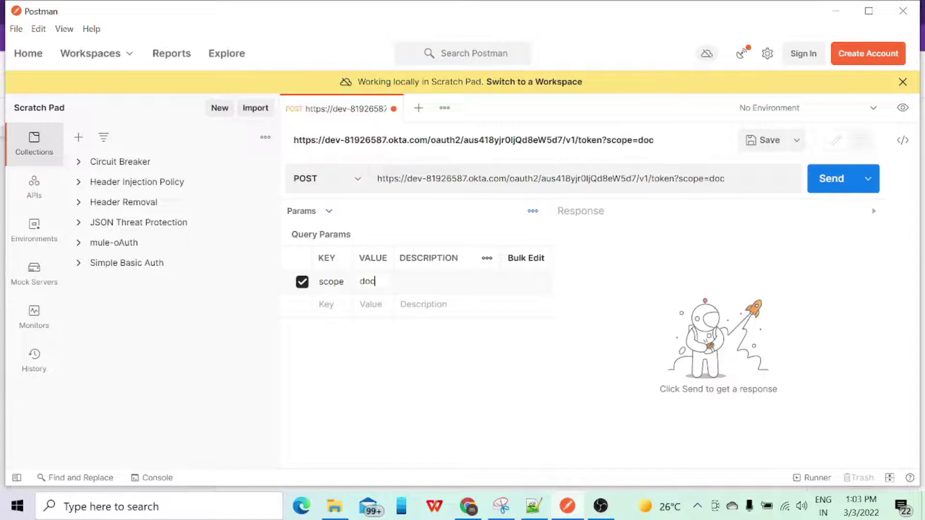
text(-test)
Add a grant_type query parameter with the value client_credentials and check both parameters in the bulk view
click(321, 305)
text(grant_type)
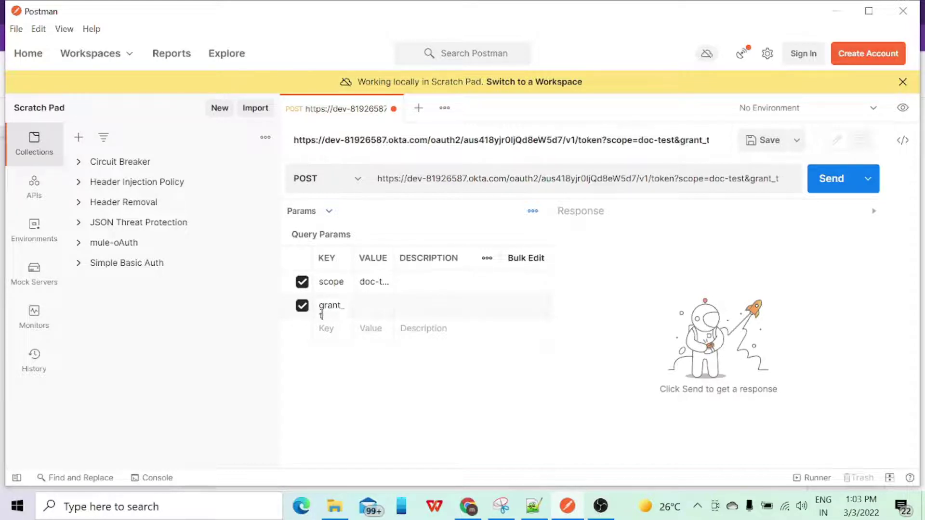
click(369, 305)
text(client)
key(BackSpace)
text(_credntials)
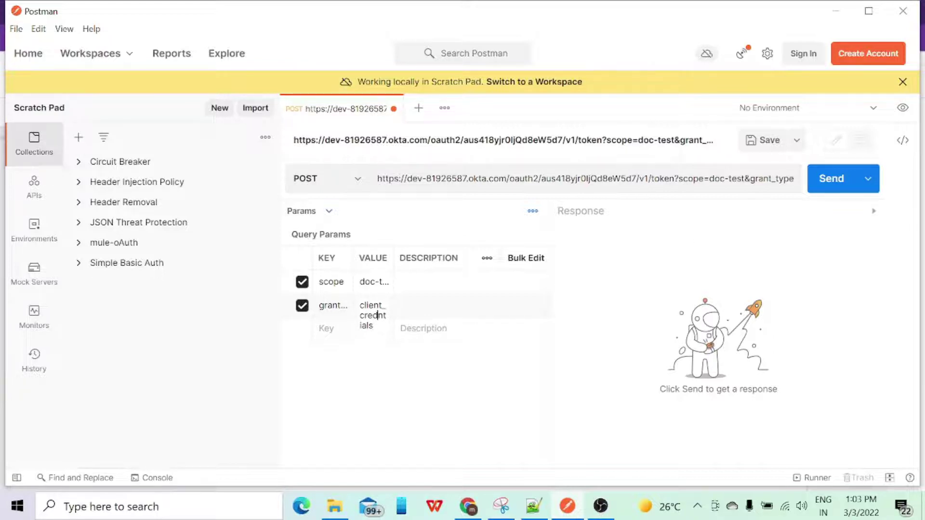
click(434, 376)
click(526, 260)
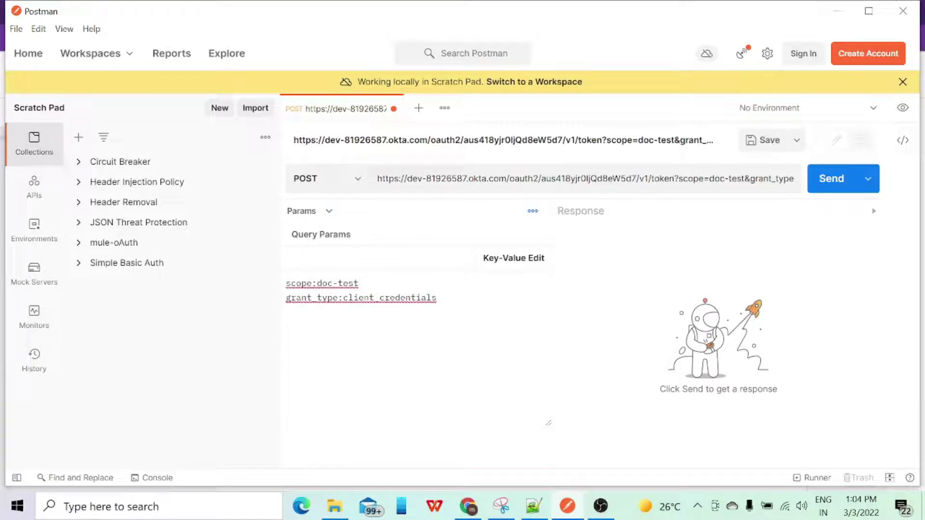
click(496, 265)
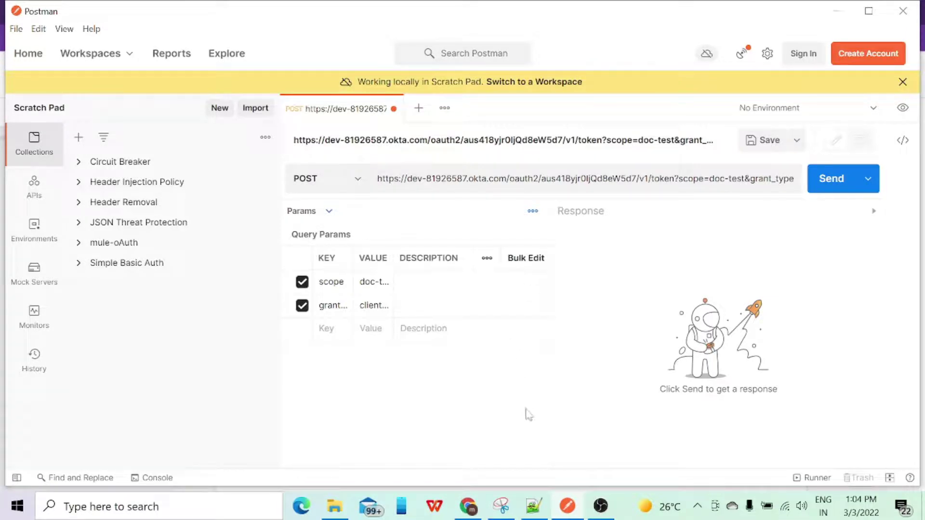
Copy Content-Type = application/x-www-form-urlencoded from the Google Docs guide into the request's headers in Postman as bulk text
key(alt+Tab)
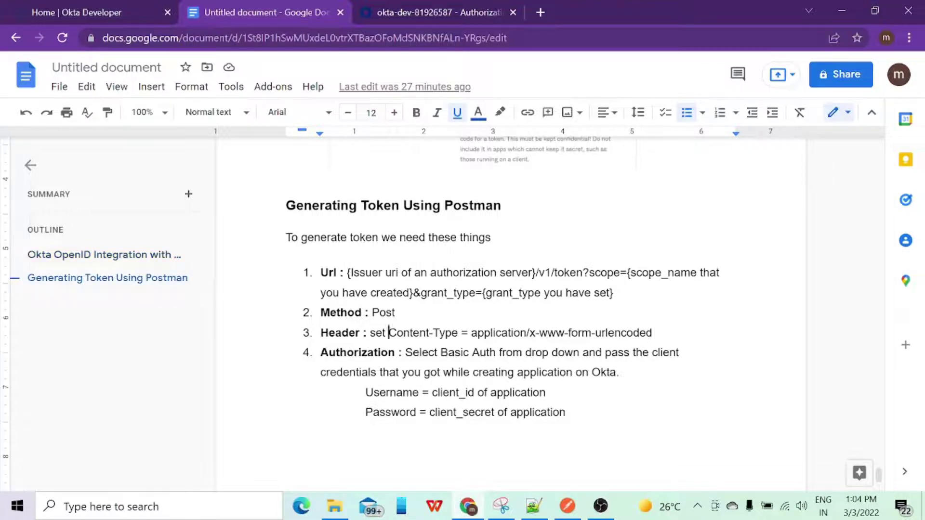
drag(389, 333, 653, 333)
key(alt+Tab)
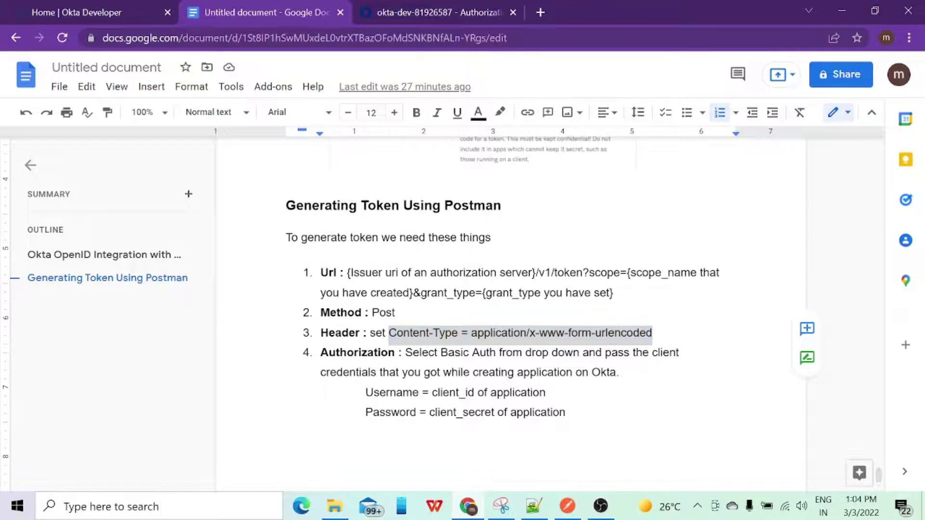
click(328, 214)
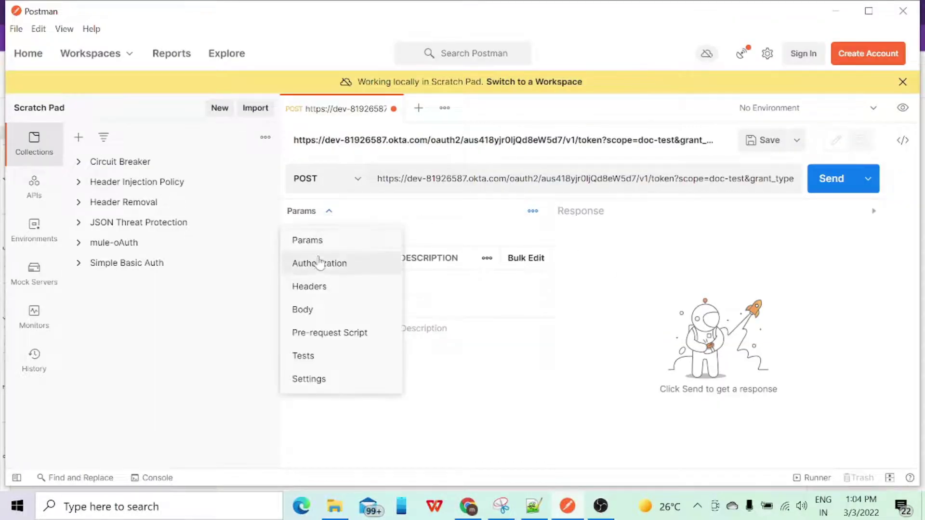
click(314, 284)
click(472, 234)
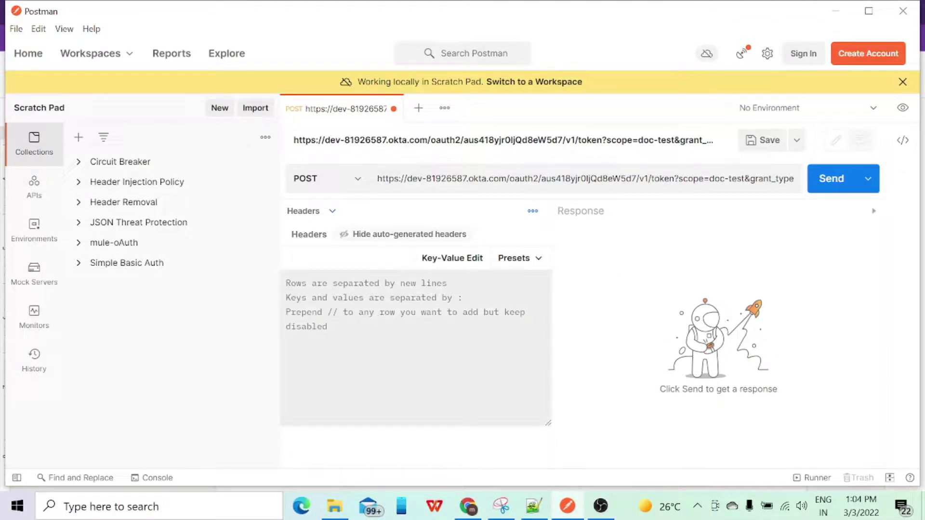
text(Content-Type : application/x-www-form-urlencoded)
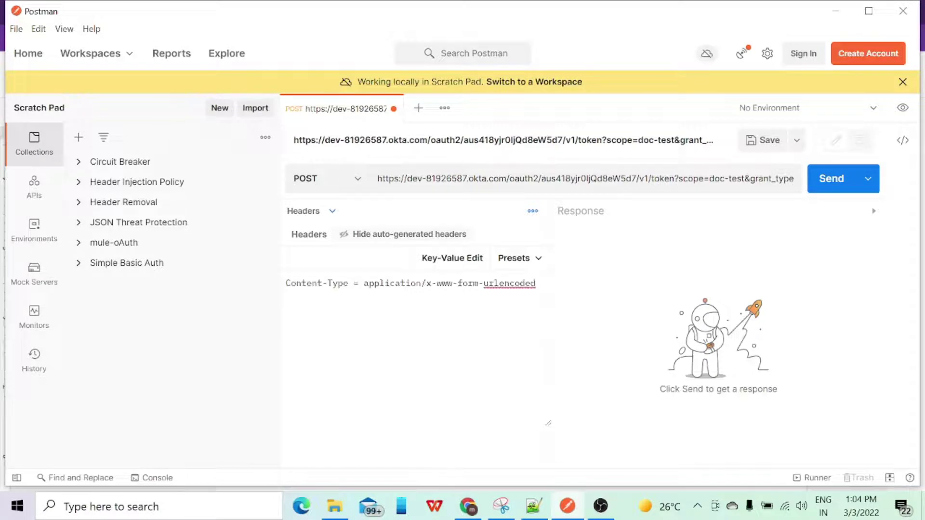
Replace the spaced equals sign after Content-Type with a colon and return the headers to key-value editing
text(:)
key(BackSpace)
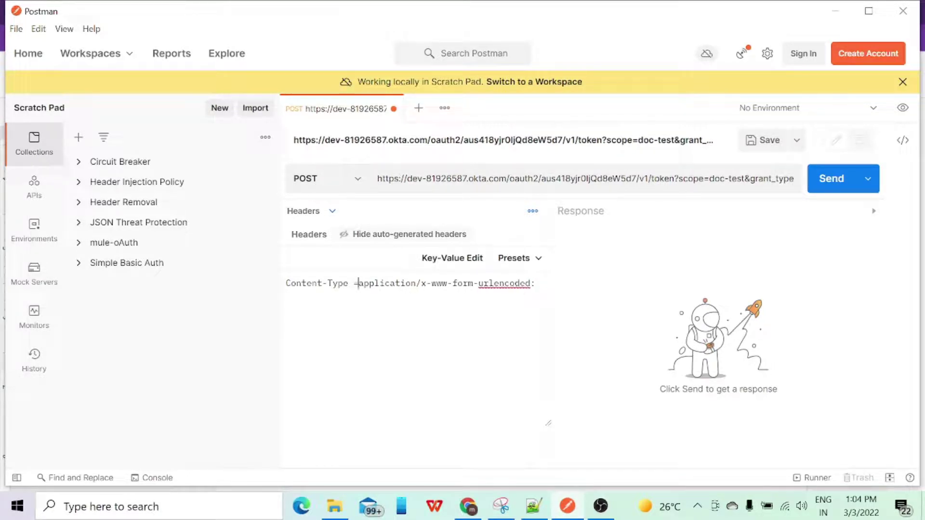
key(Left)
key(BackSpace)
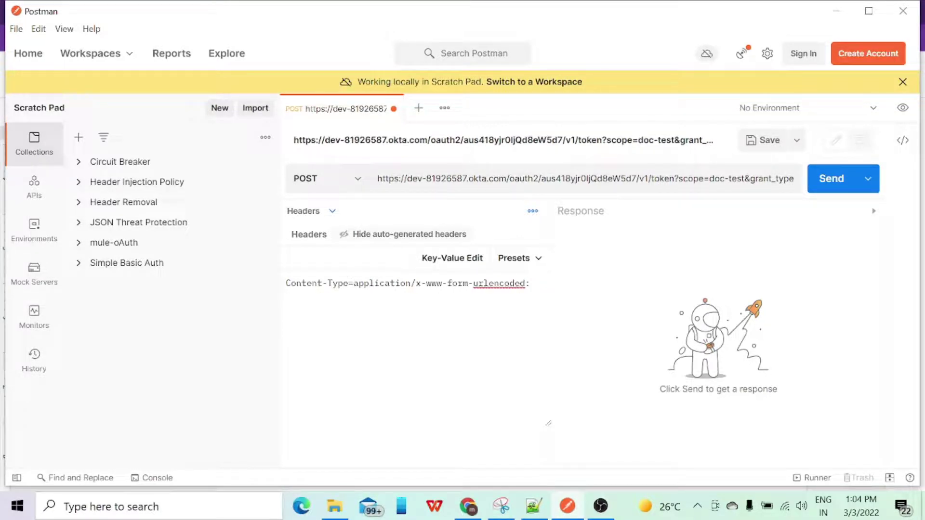
key(BackSpace)
text(:)
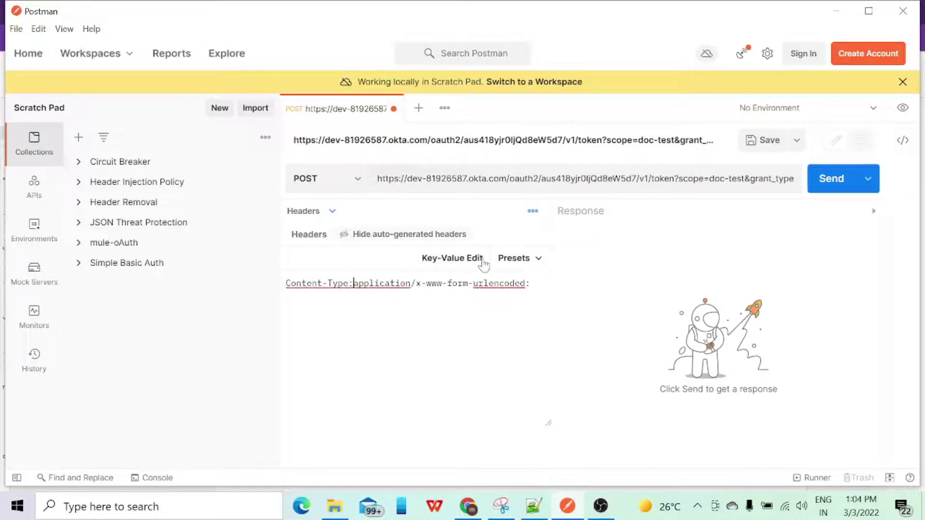
click(458, 258)
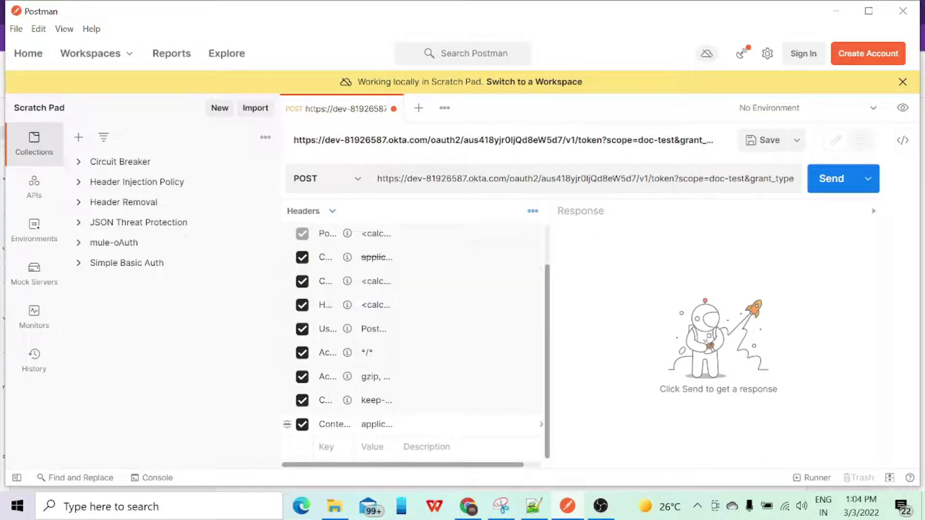
Check the guide's authorization requirement and set the Postman request's authorization type to Basic Auth
key(alt+Tab)
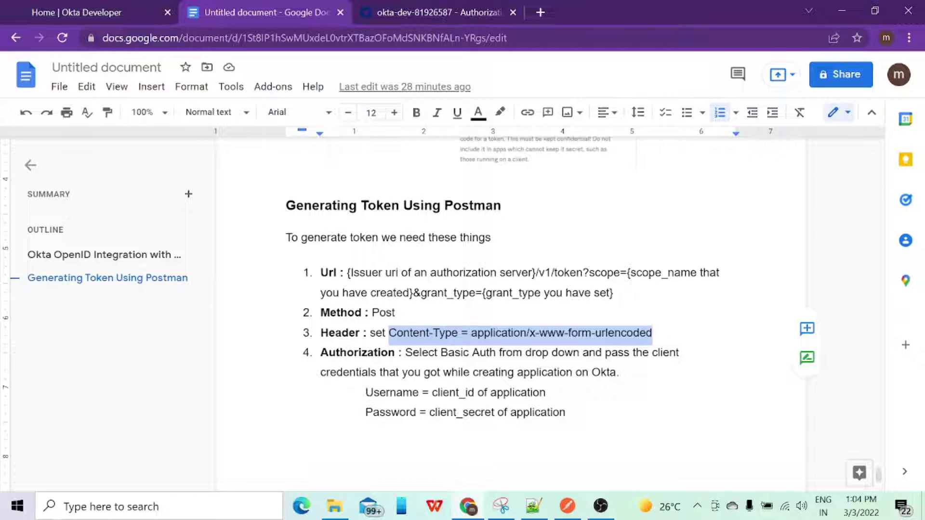
key(alt+Tab)
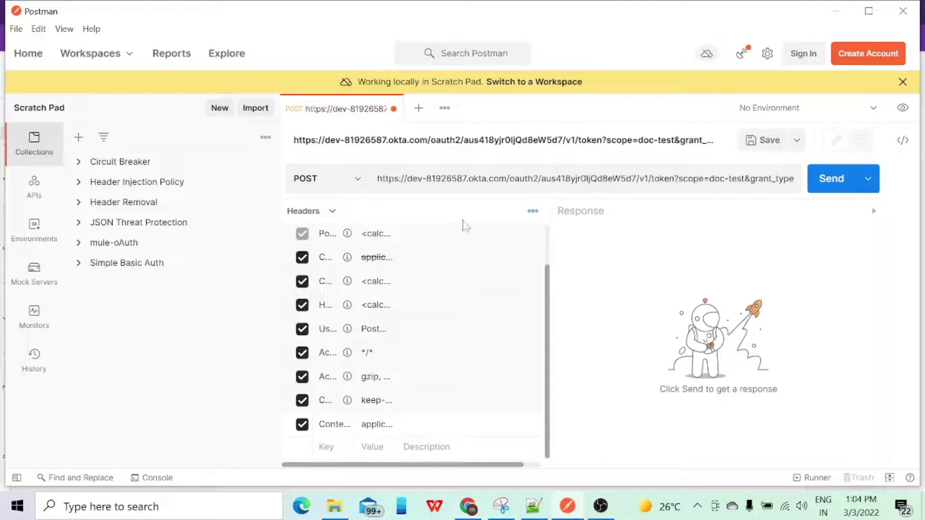
click(332, 210)
click(330, 263)
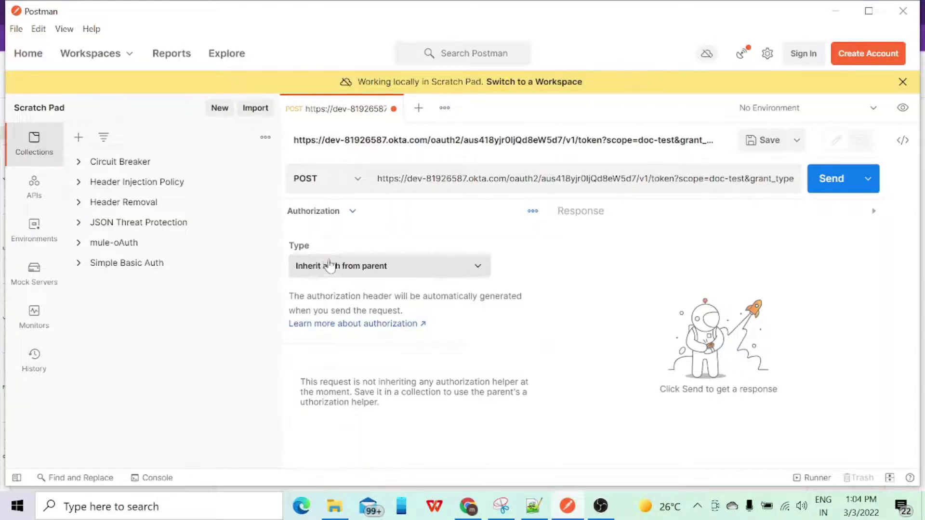
click(389, 266)
click(331, 172)
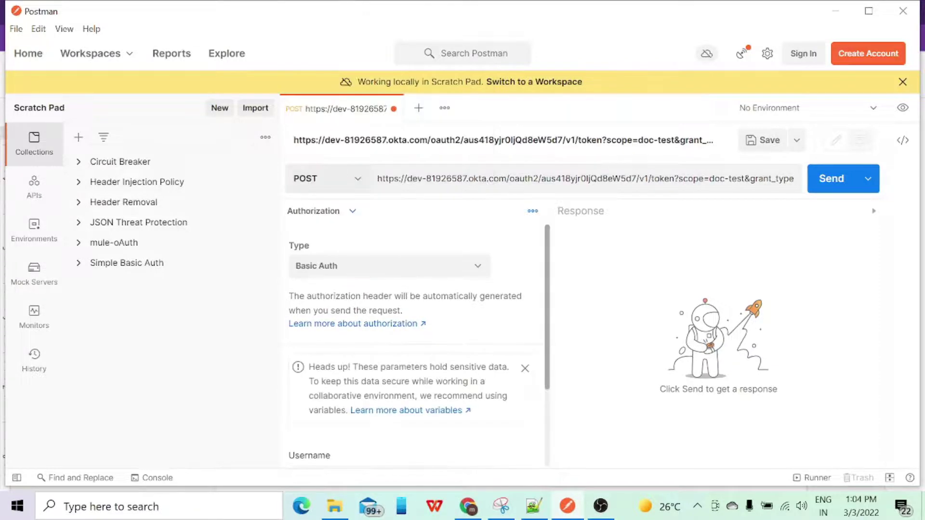
drag(545, 309, 540, 387)
Switch to the Okta admin console in the browser and open the testingForDoc application's general settings
key(alt+Tab)
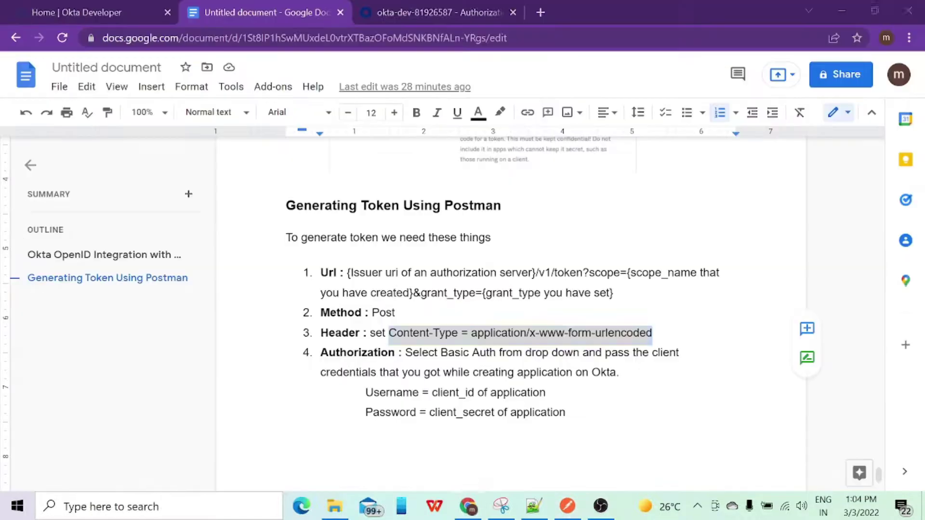
click(427, 12)
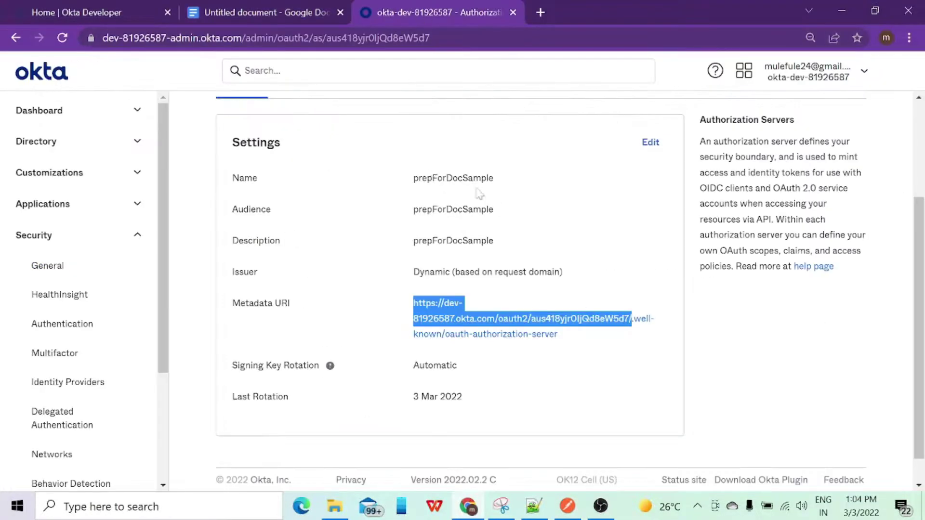
click(78, 212)
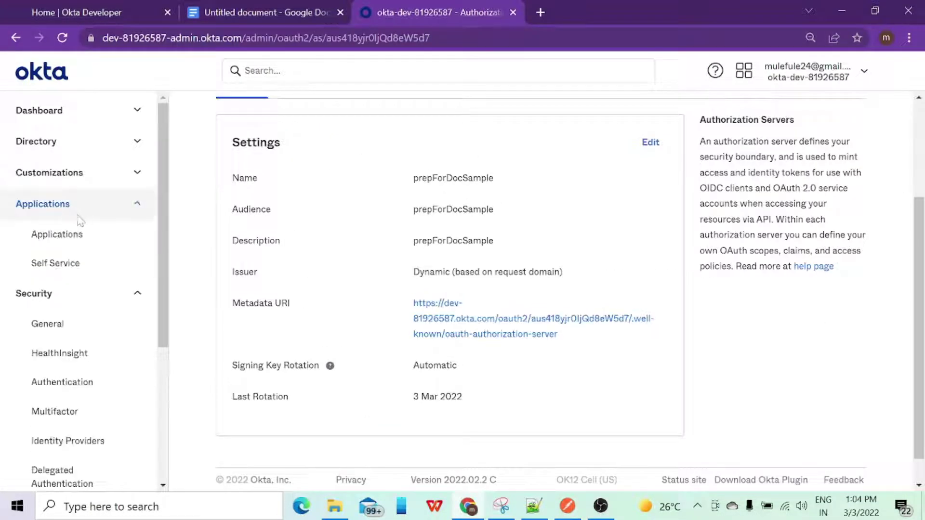
click(58, 234)
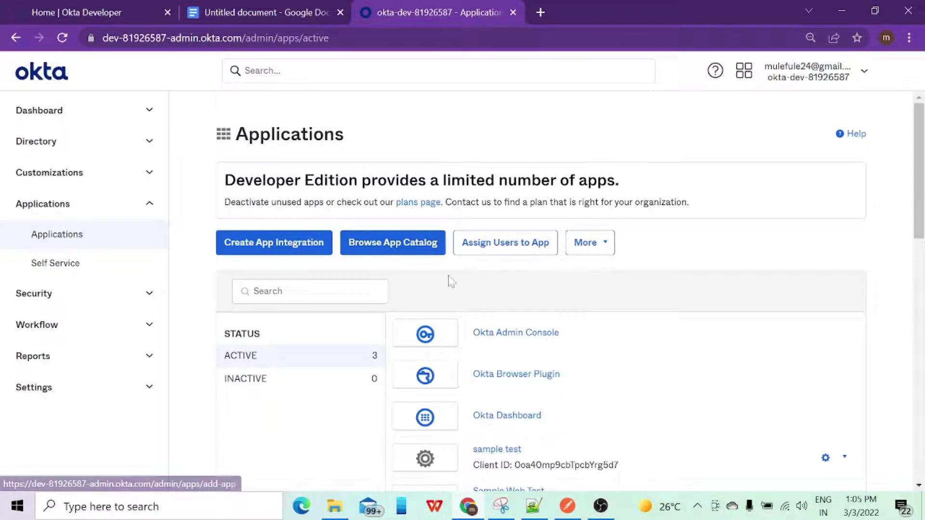
scroll(450, 279, down, 5)
click(522, 317)
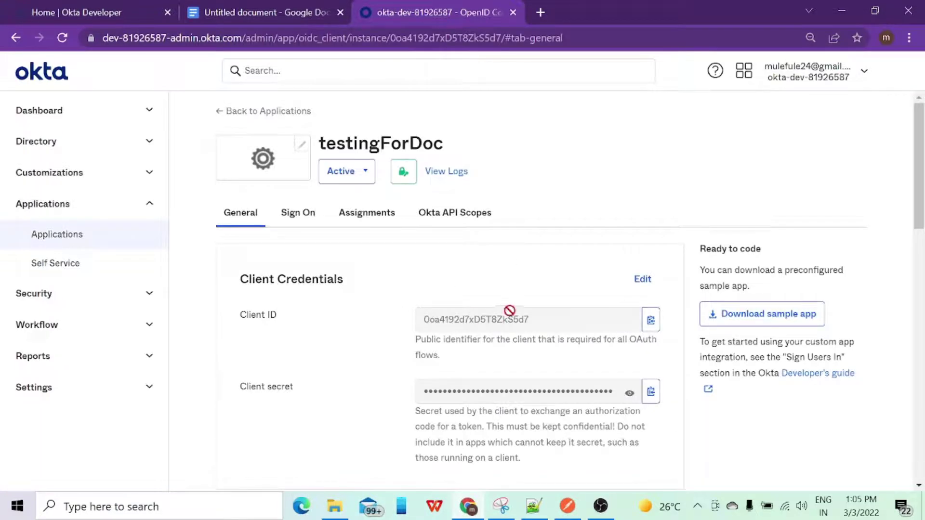
Copy the testingForDoc application's client ID from Okta into the Basic Auth username of the Postman request
click(651, 320)
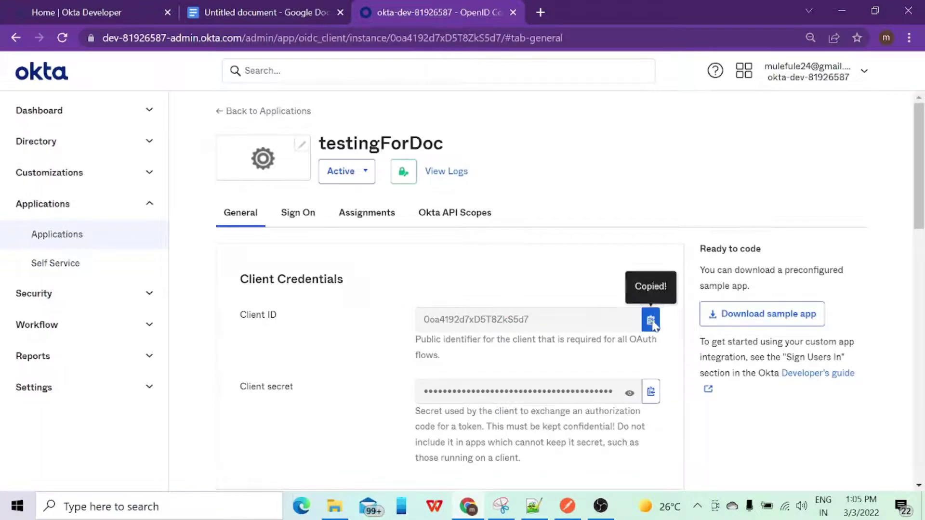
key(alt+Tab)
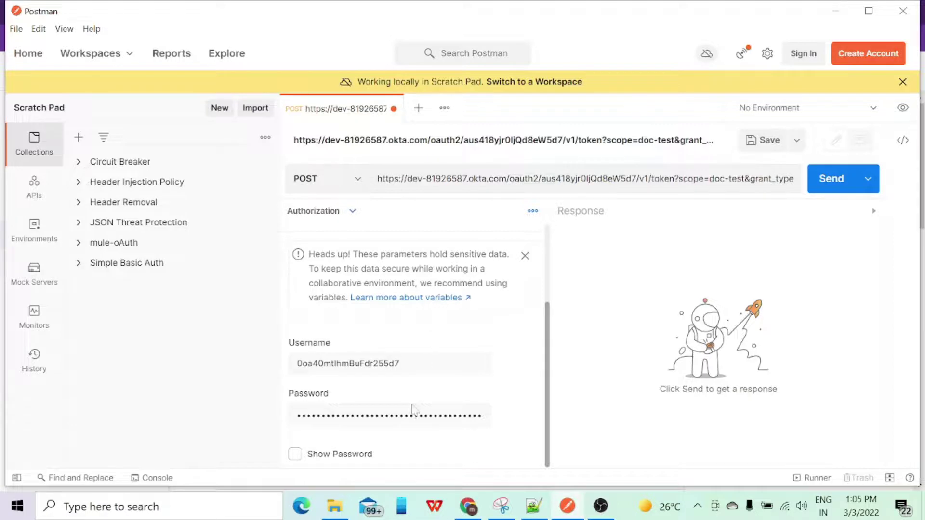
double_click(413, 363)
key(ctrl+v)
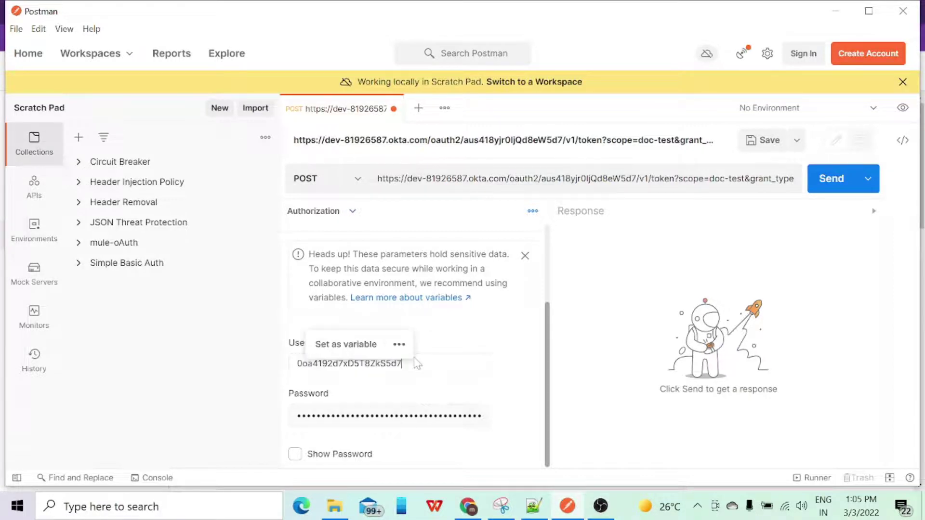
click(534, 368)
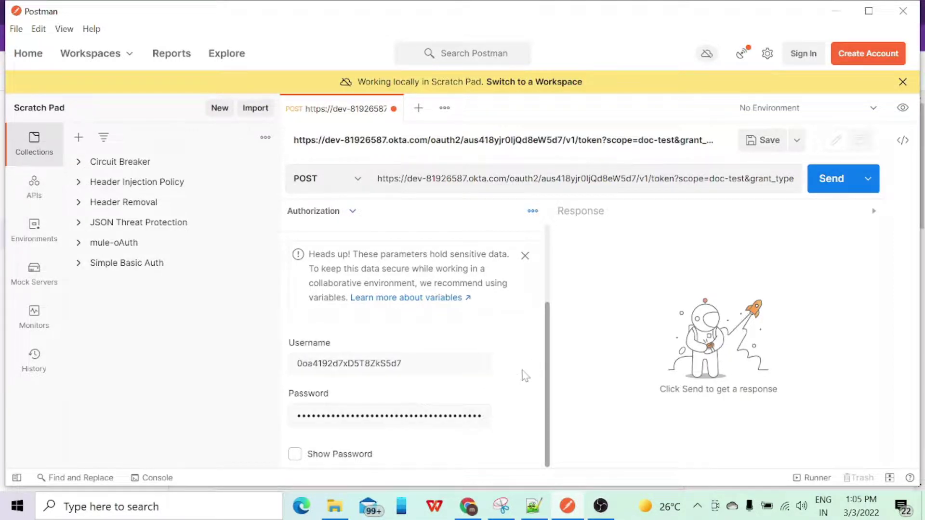
Replace the Basic Auth password in Postman with the client secret copied from Okta, check it unmasked, and send the token request
key(alt+Tab)
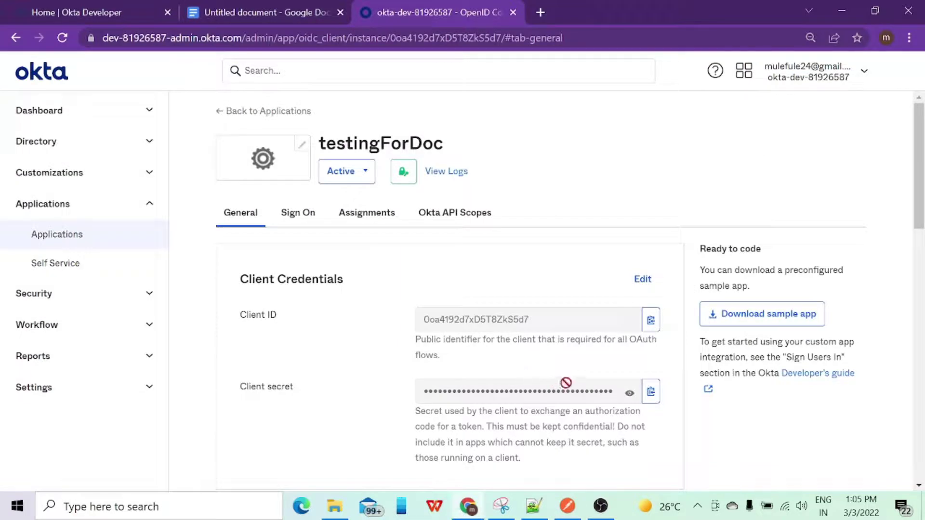
click(656, 400)
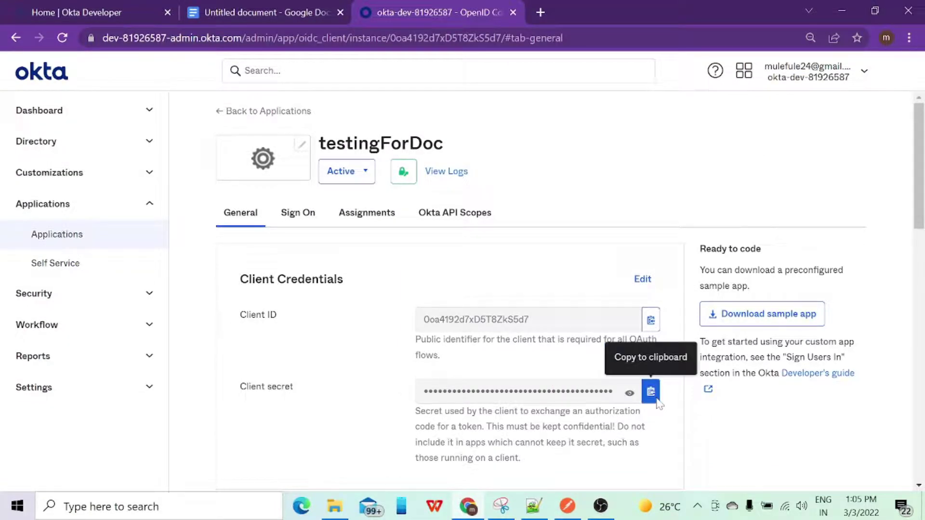
click(657, 401)
key(alt+Tab)
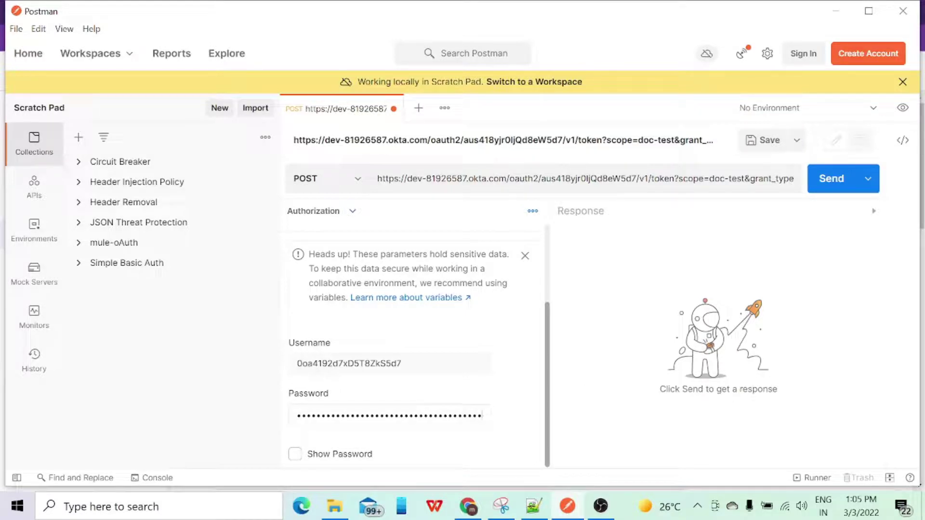
key(ctrl+a)
key(ctrl+v)
click(294, 454)
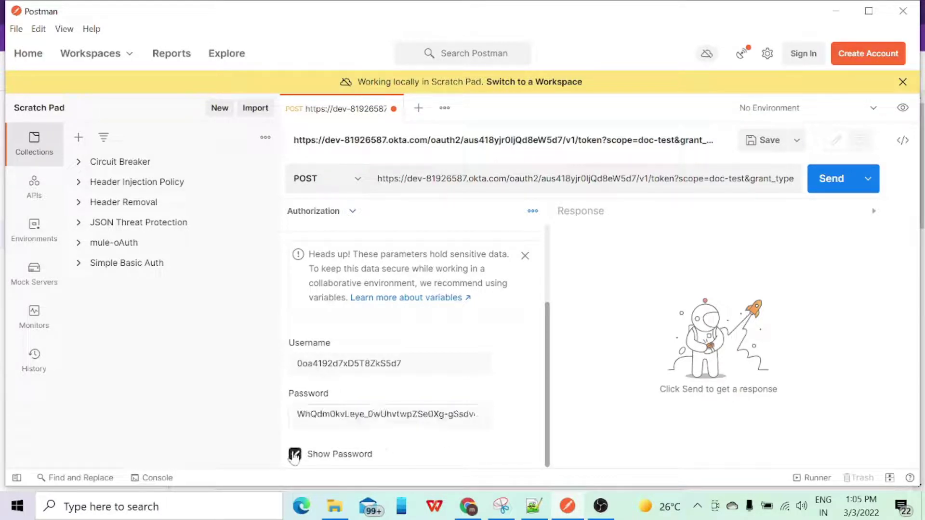
click(294, 455)
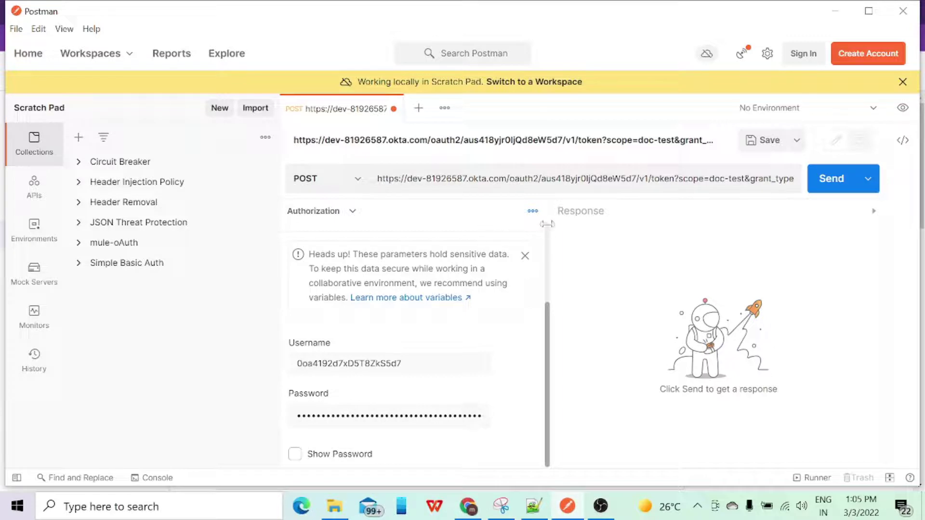
drag(546, 315, 556, 236)
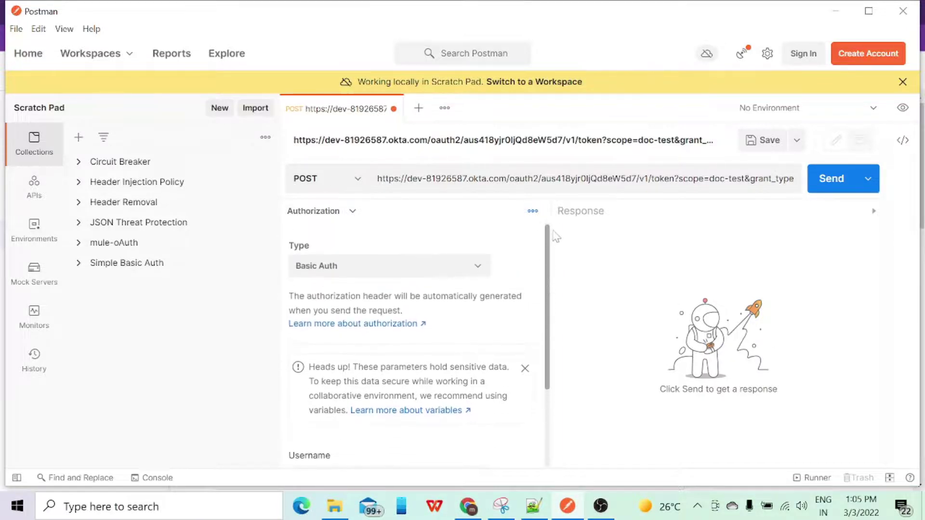
click(835, 189)
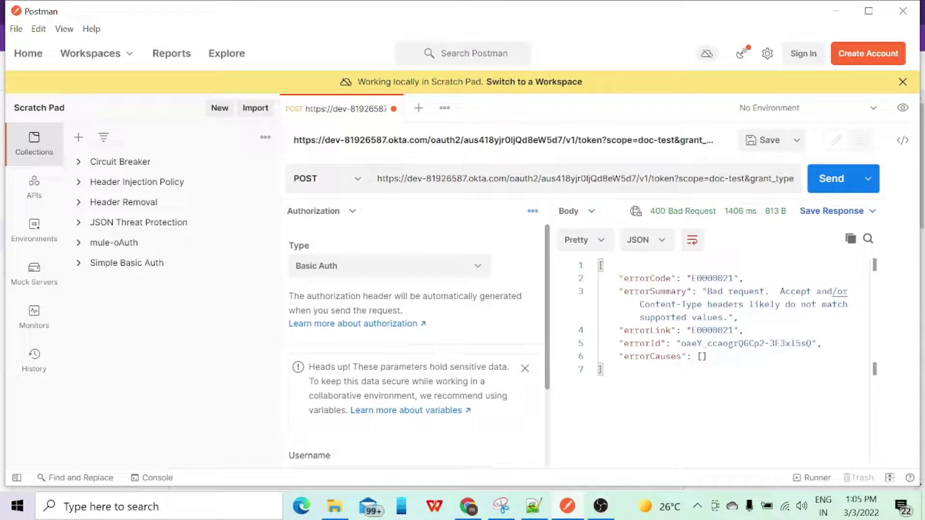
Open the request's headers and cut the manually added Content-Type header's value down to www-form-urlencoded
click(352, 211)
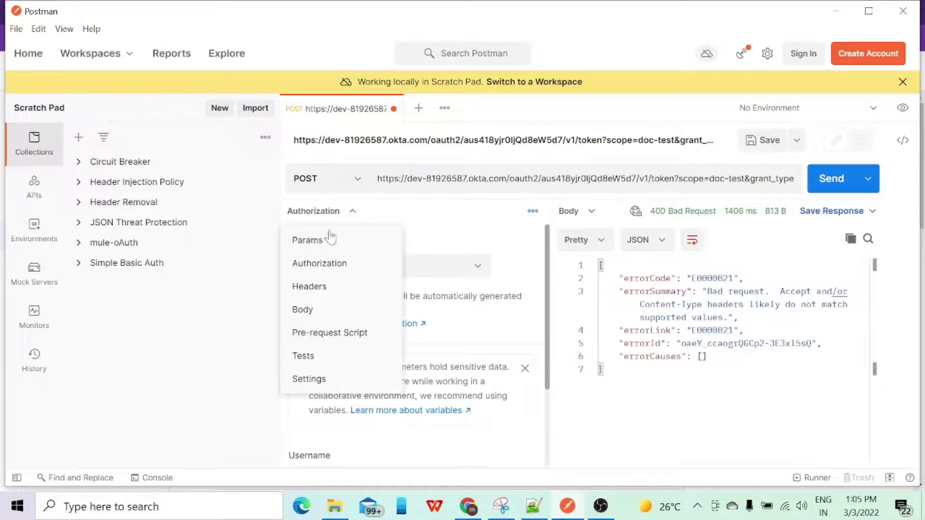
click(318, 286)
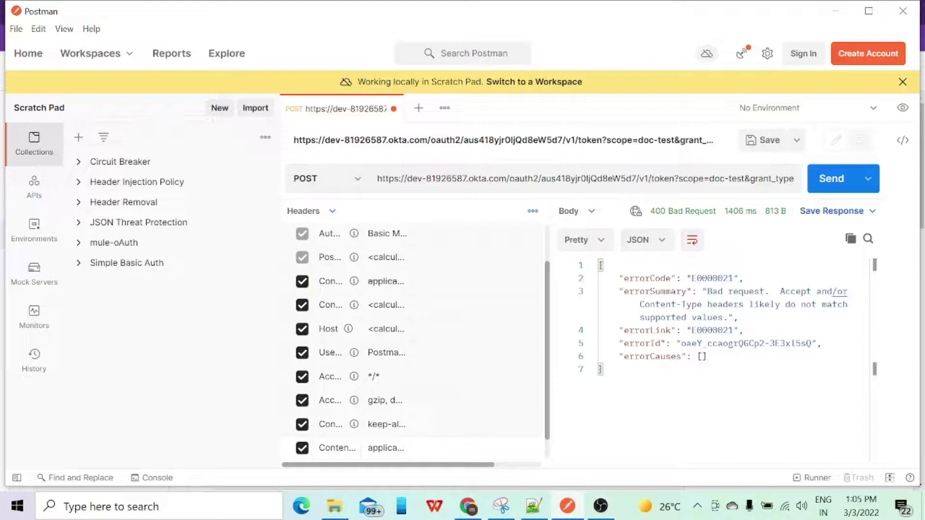
click(386, 448)
key(Down)
key(Down)
key(Down)
key(Down)
key(Down)
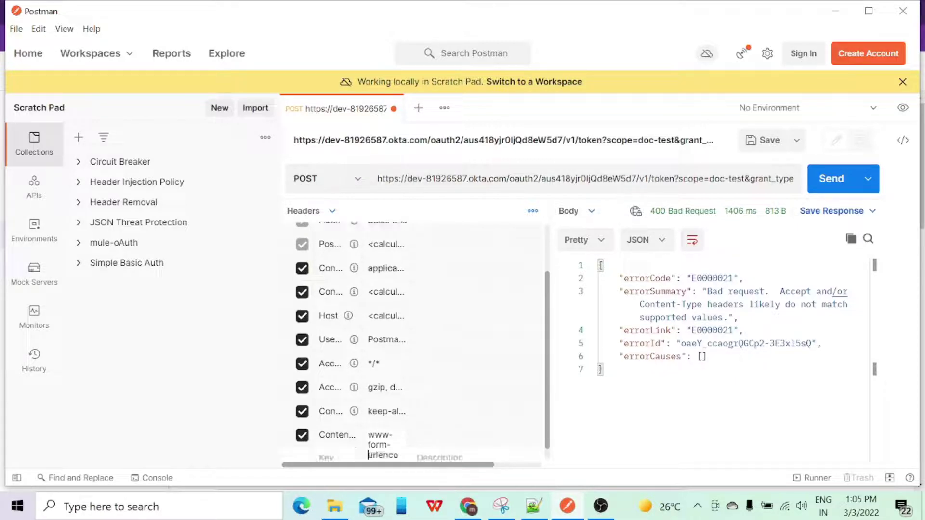
click(396, 464)
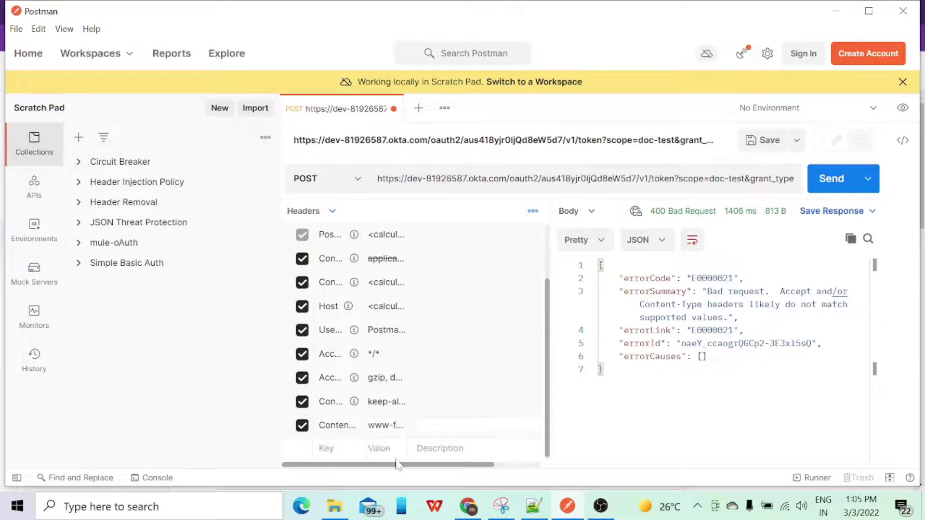
Complete the Content-Type header's value as application/x-www-form-urlencoded and resend the token request
click(385, 425)
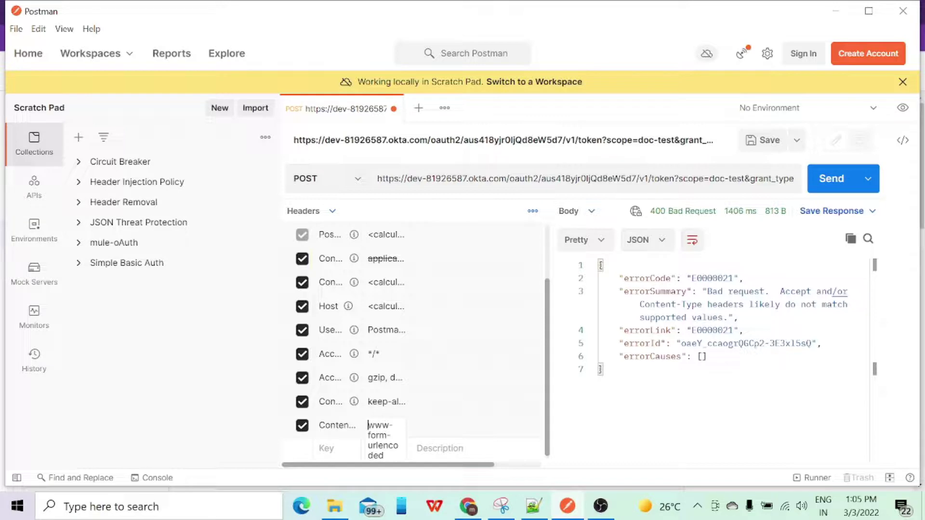
text(x-)
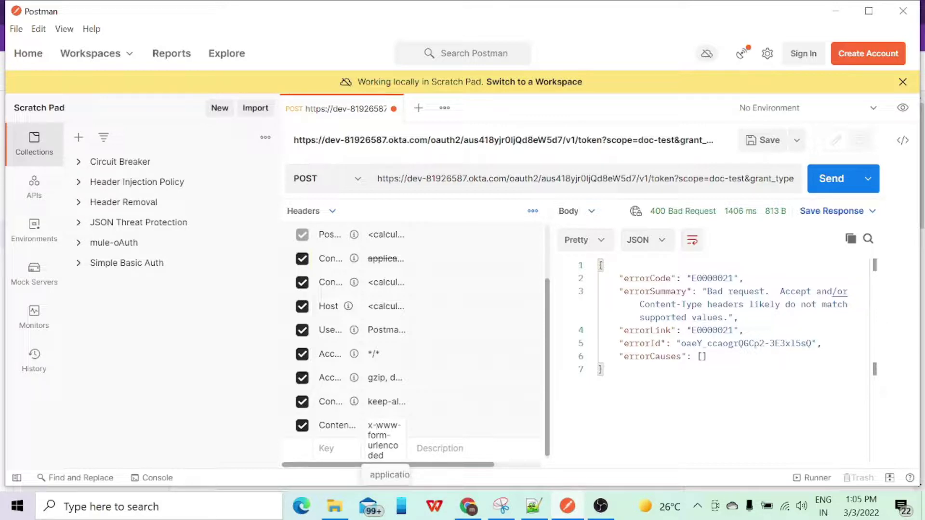
key(Home)
text(applica)
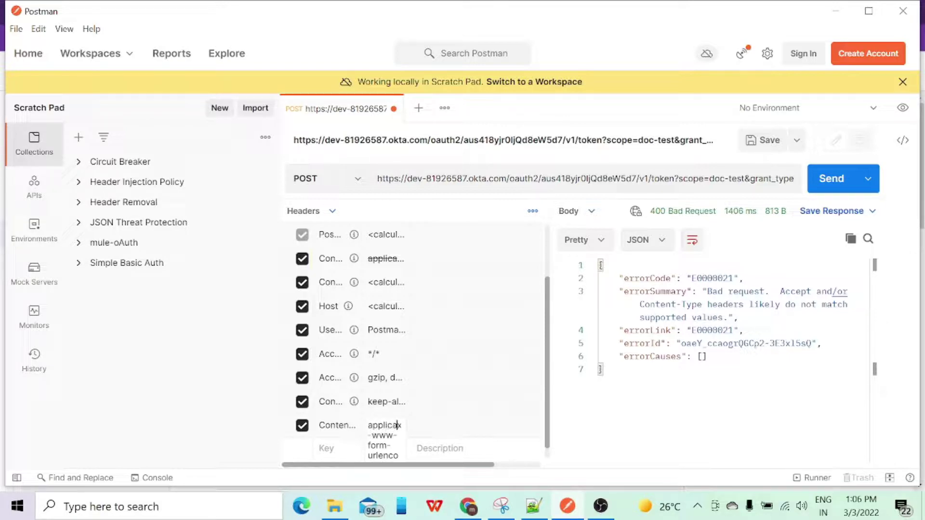
text(tion/)
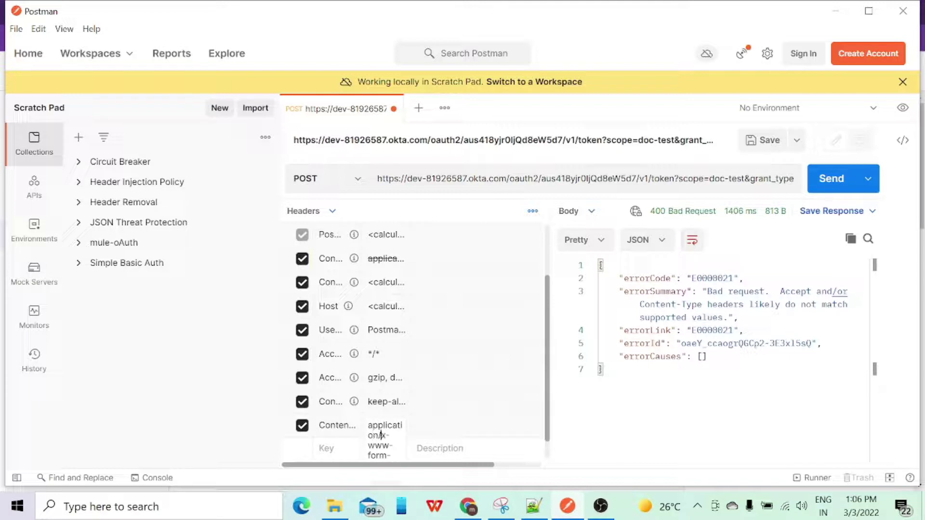
click(827, 188)
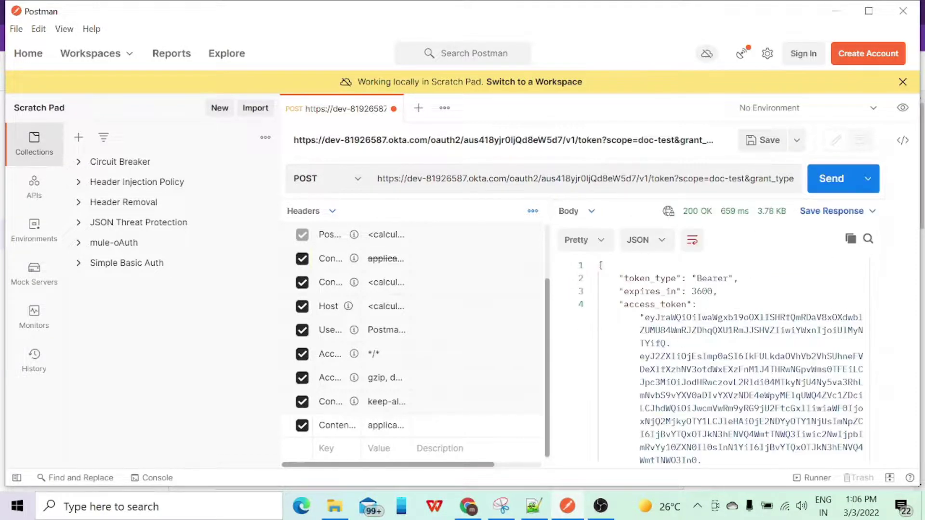
Copy the access token from the Postman response and decode it on jwt.io in a new browser tab
drag(601, 265, 852, 430)
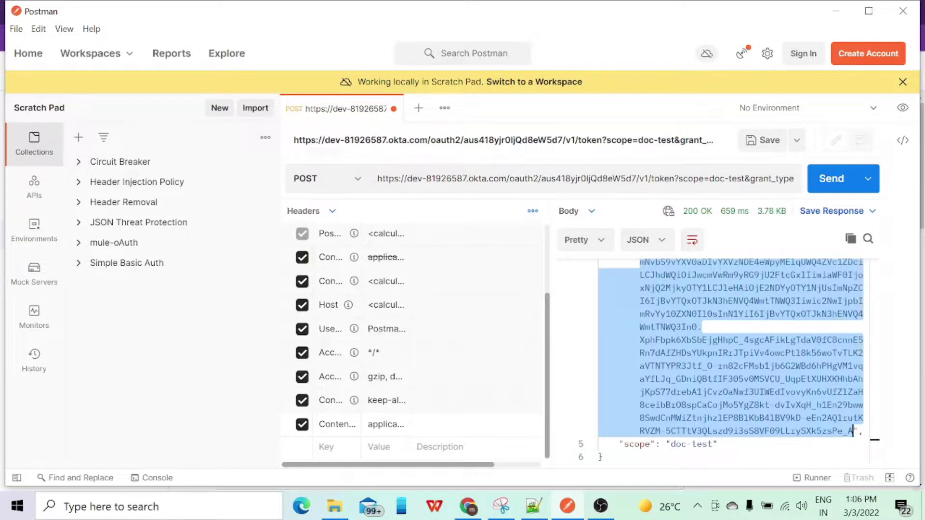
key(alt+Tab)
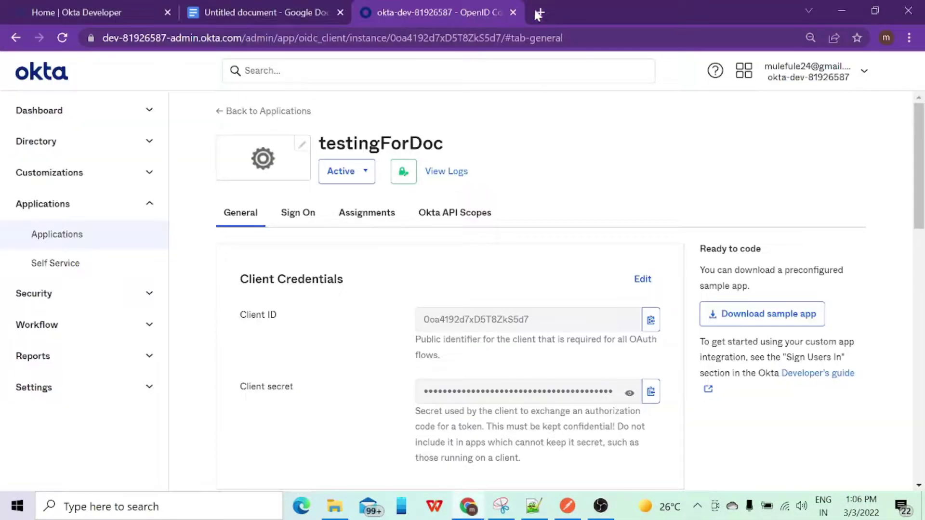
click(538, 13)
text(jw)
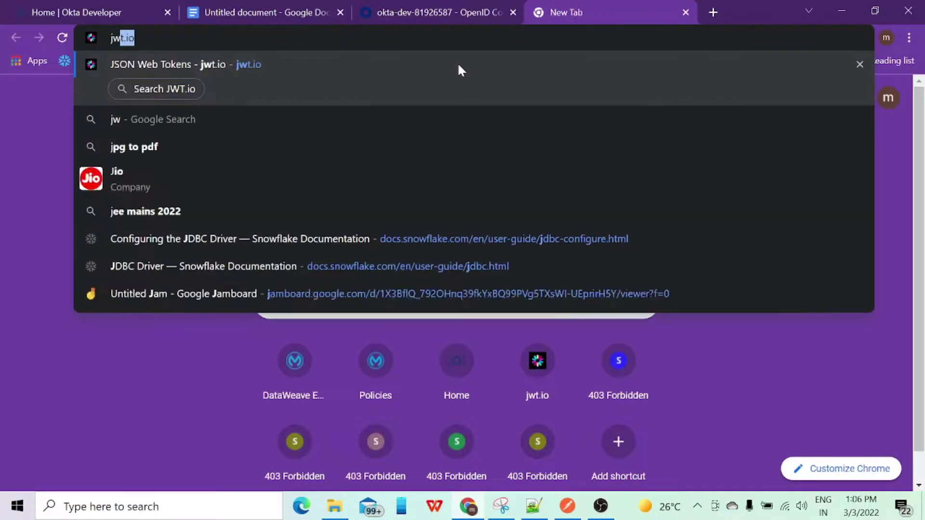
text(t)
key(Return)
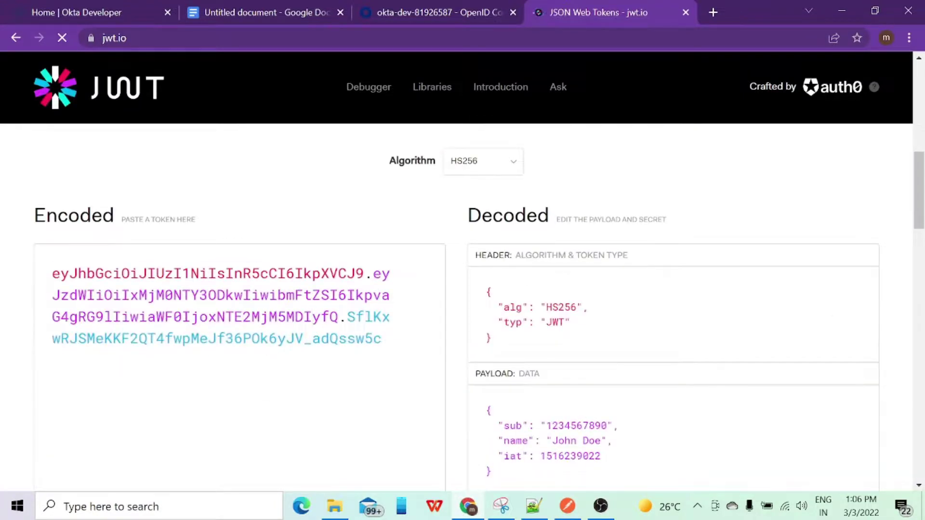
key(ctrl+a)
key(ctrl+v)
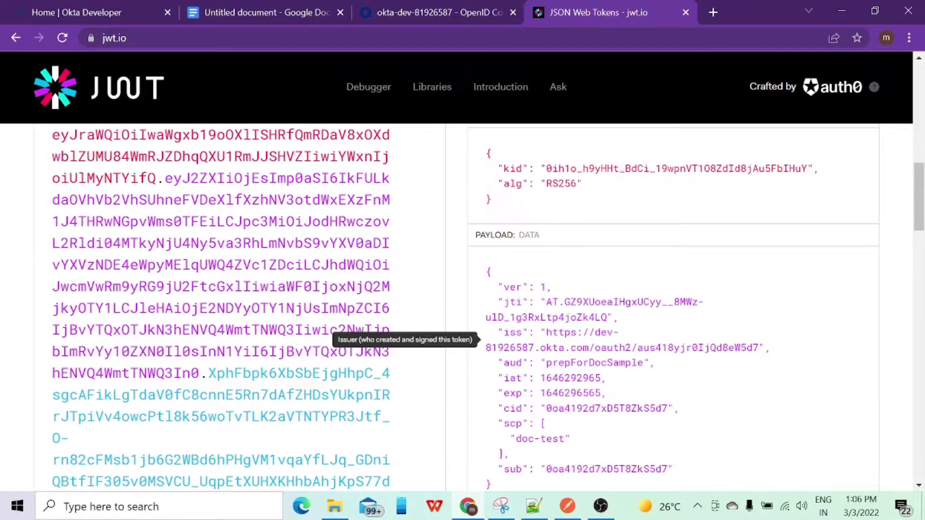
Examine the decoded token's header and payload claims, including issuer, issue time, expiry, client and scope, and return to the Okta application page
scroll(501, 333, down, 1)
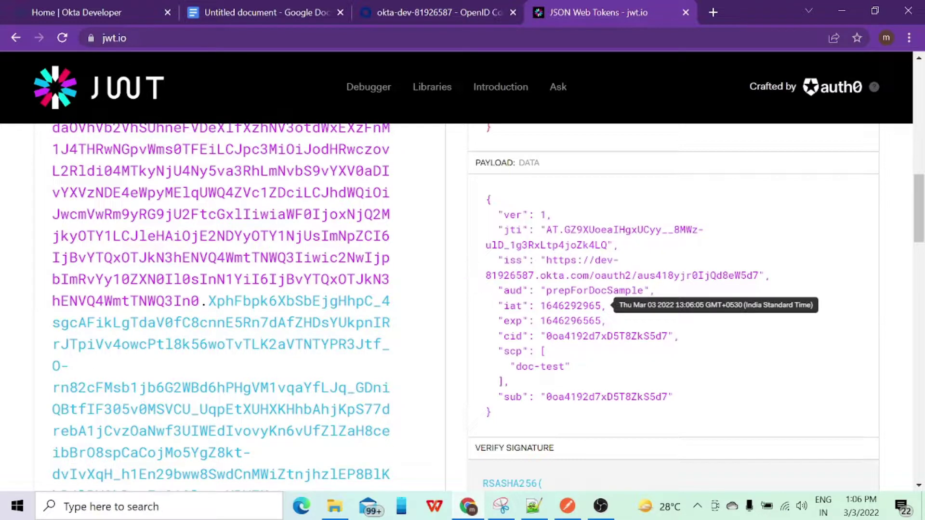
mouse_move(573, 321)
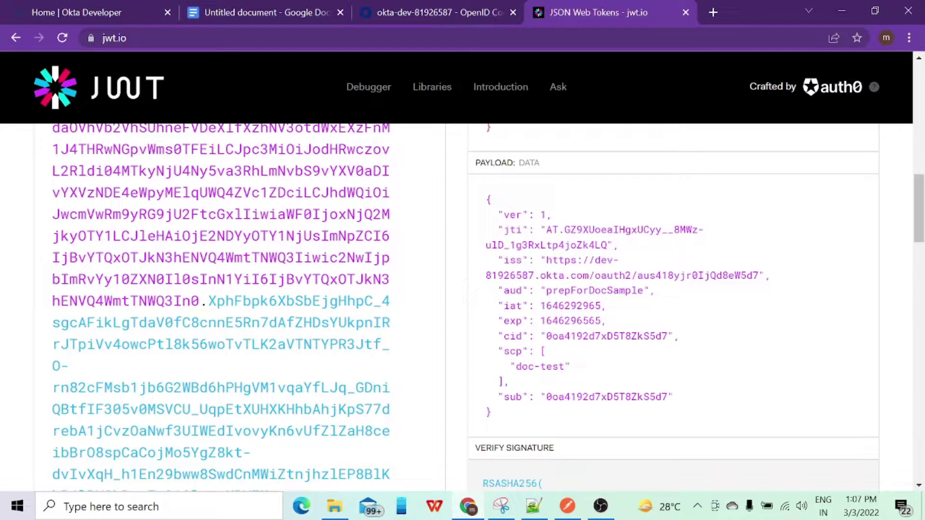
mouse_move(506, 396)
scroll(573, 320, down, 4)
scroll(602, 309, up, 8)
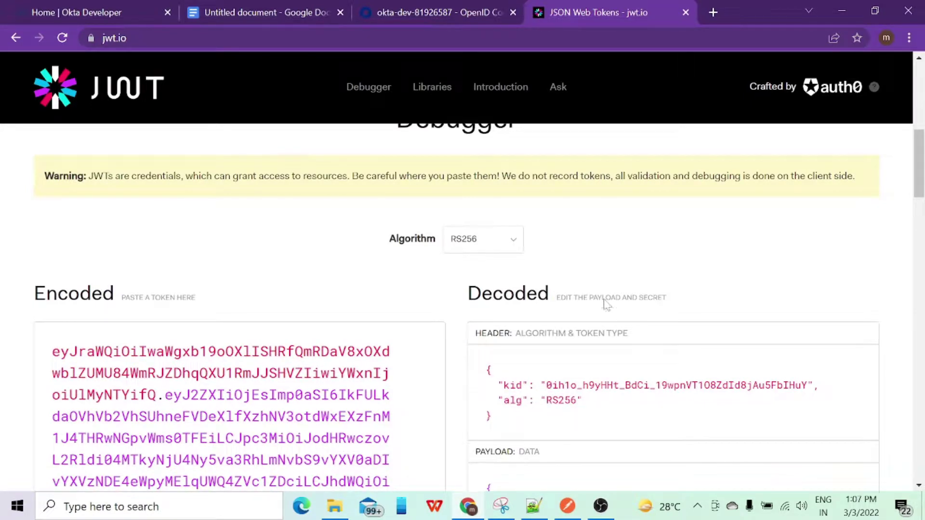
scroll(248, 166, down, 1)
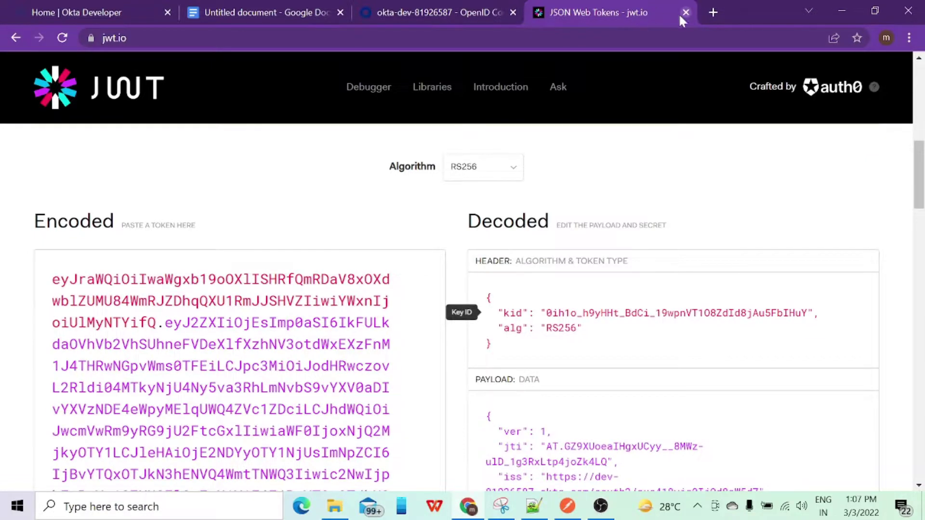
click(404, 9)
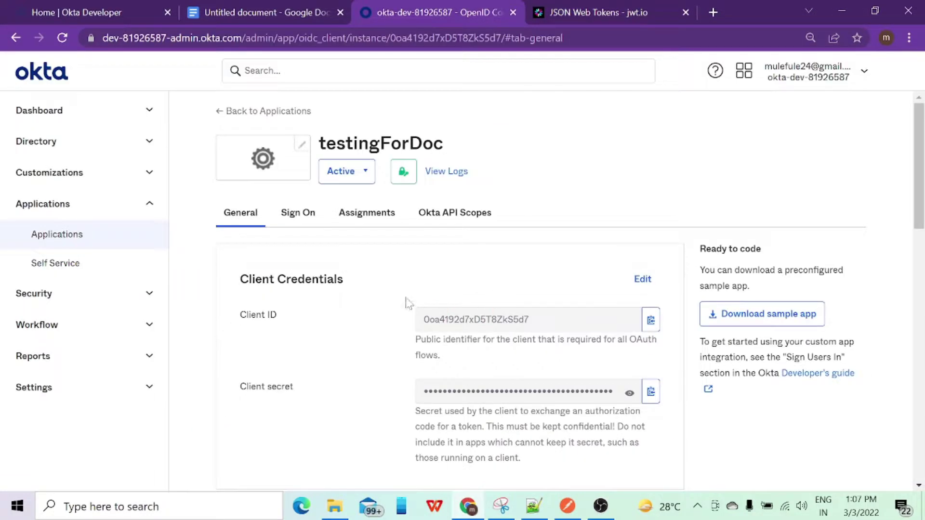
Return to the integration guide in Google Docs and review the three-phase overview at the beginning of the document
click(568, 506)
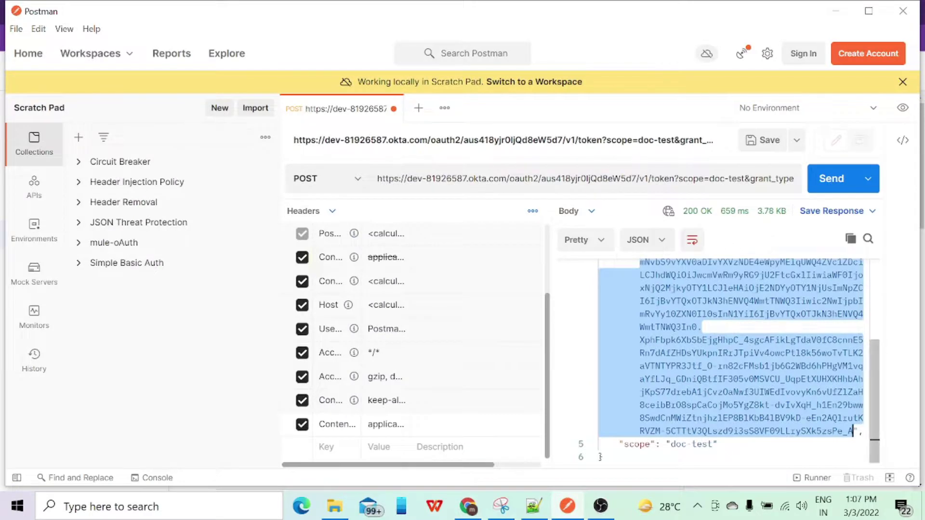
click(470, 508)
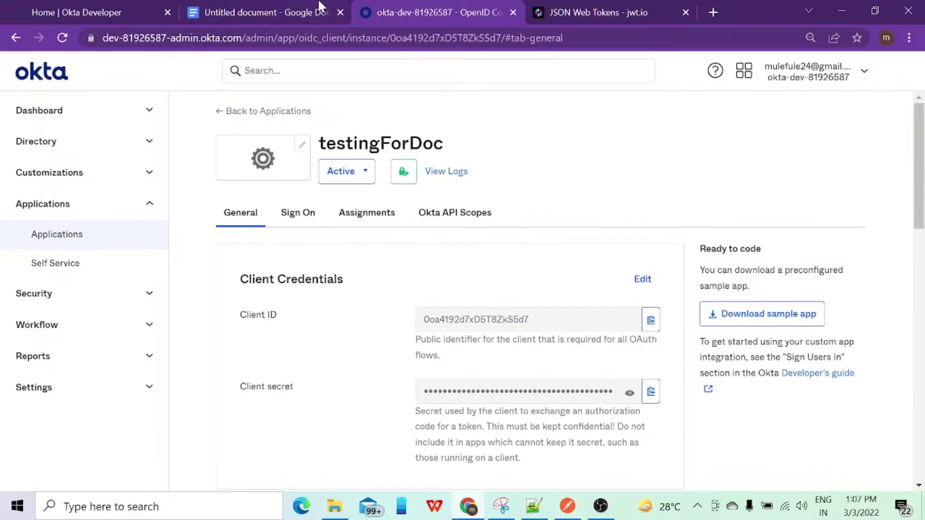
click(287, 13)
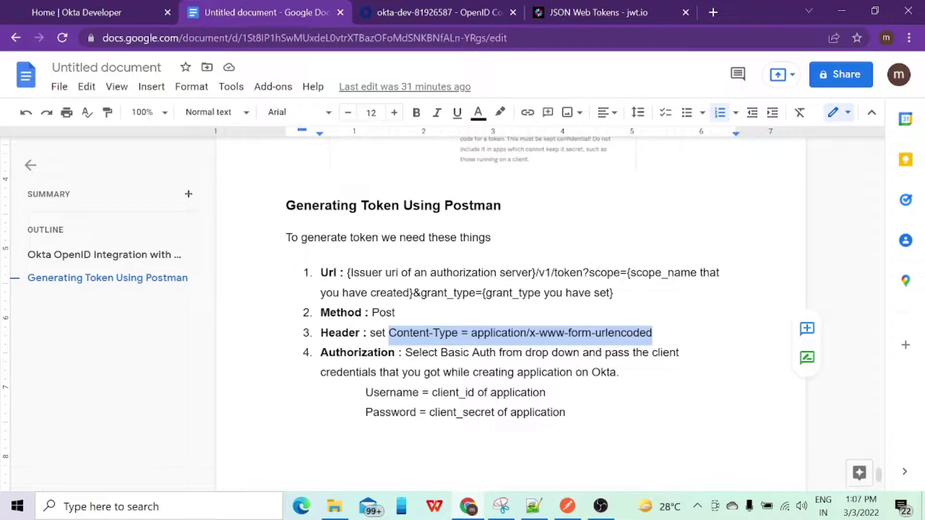
click(430, 292)
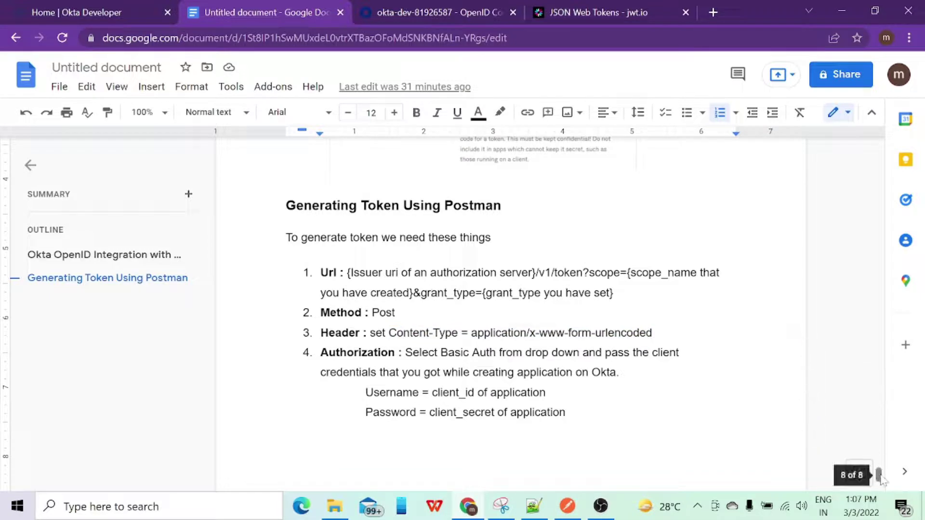
drag(879, 478, 880, 146)
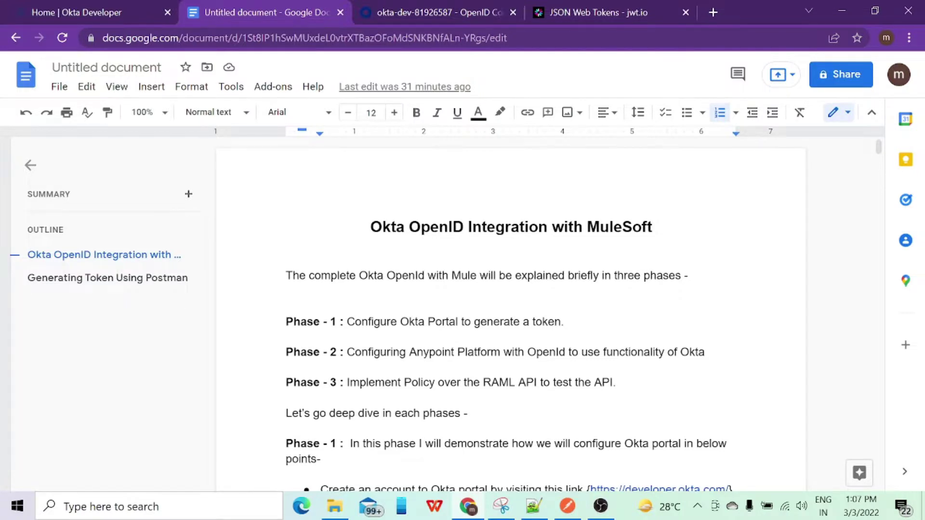
scroll(511, 313, down, 2)
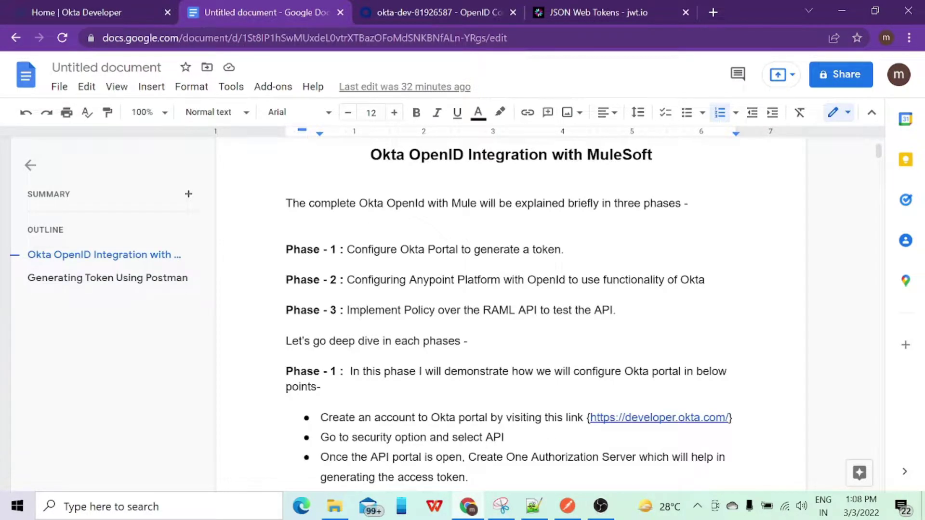